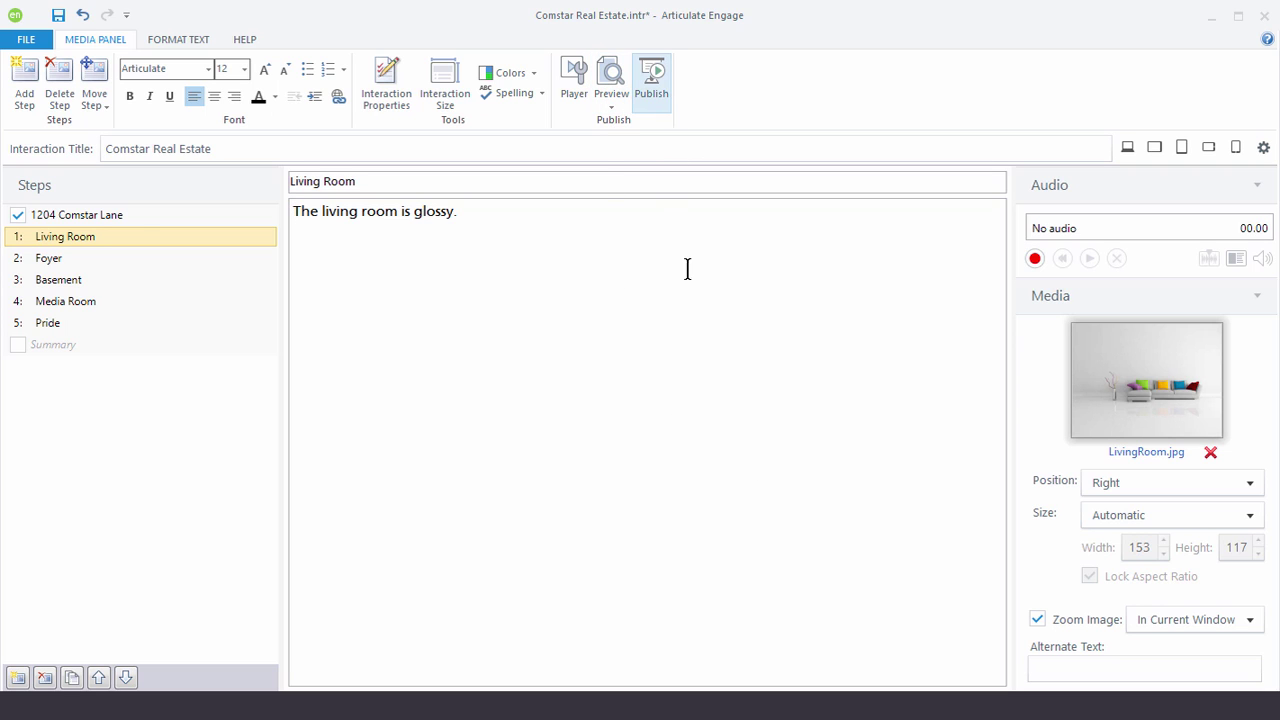
Generate a preview, open the Living Room step and enlarge then close its photo
{"action": "left_click", "coordinate": [609, 87]}
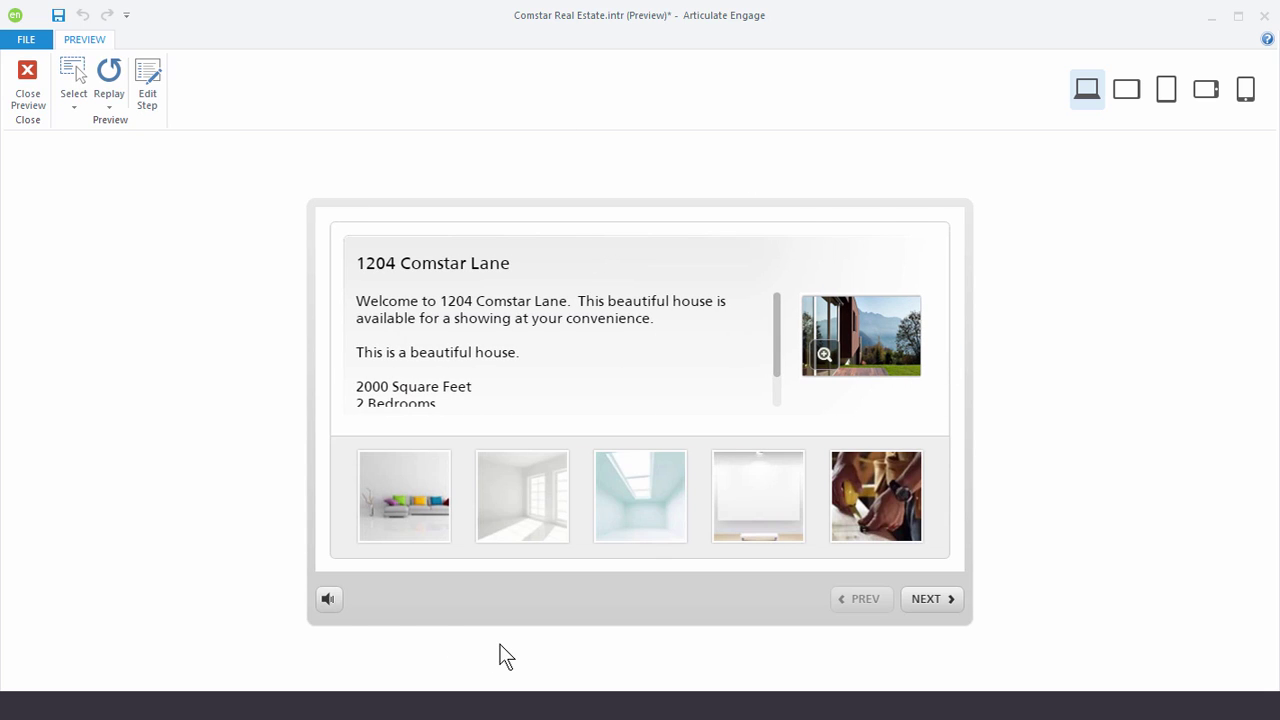
{"action": "left_click", "coordinate": [404, 482]}
{"action": "left_click", "coordinate": [833, 356]}
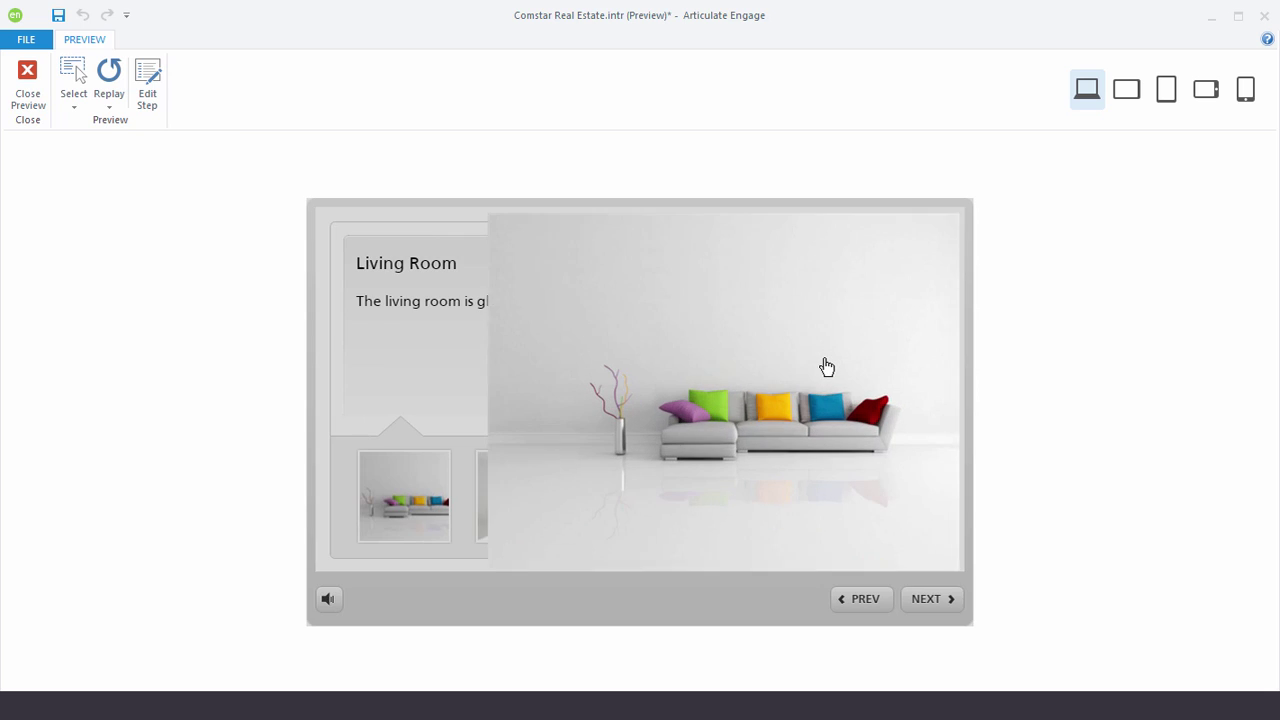
{"action": "left_click", "coordinate": [823, 366]}
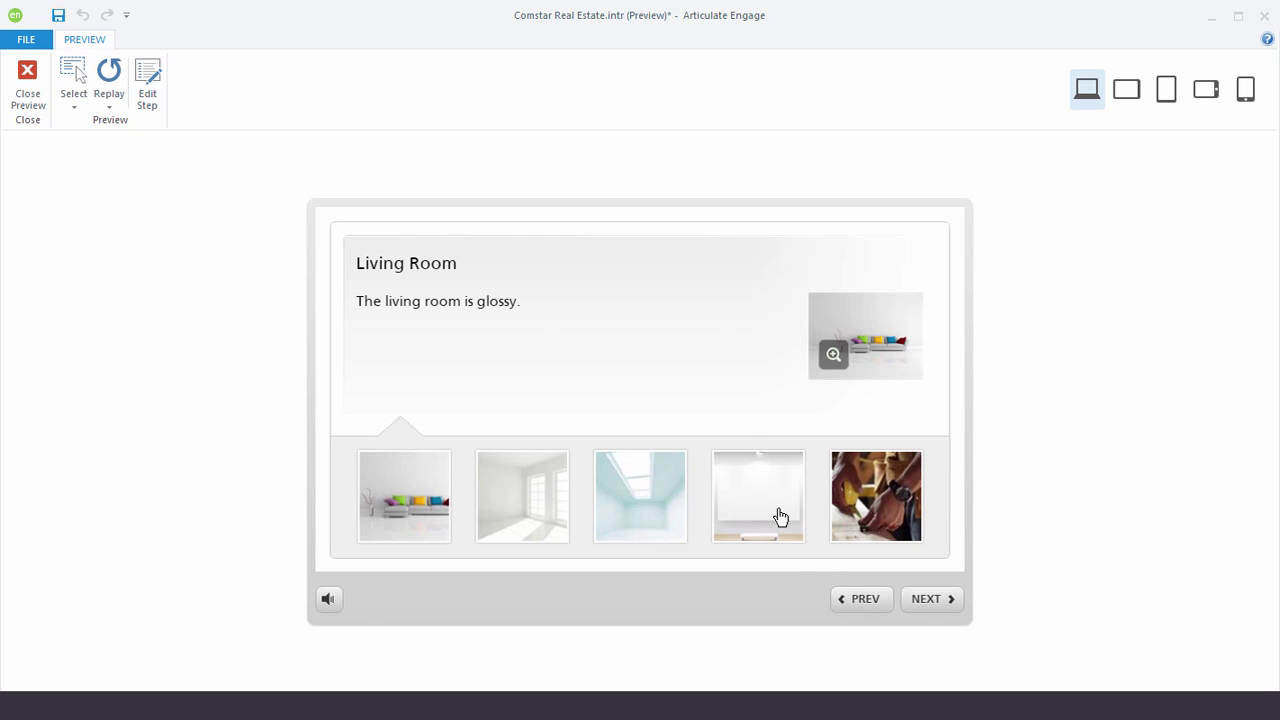
Advance to the Foyer step, then open and dismiss the step list
{"action": "left_click", "coordinate": [940, 603]}
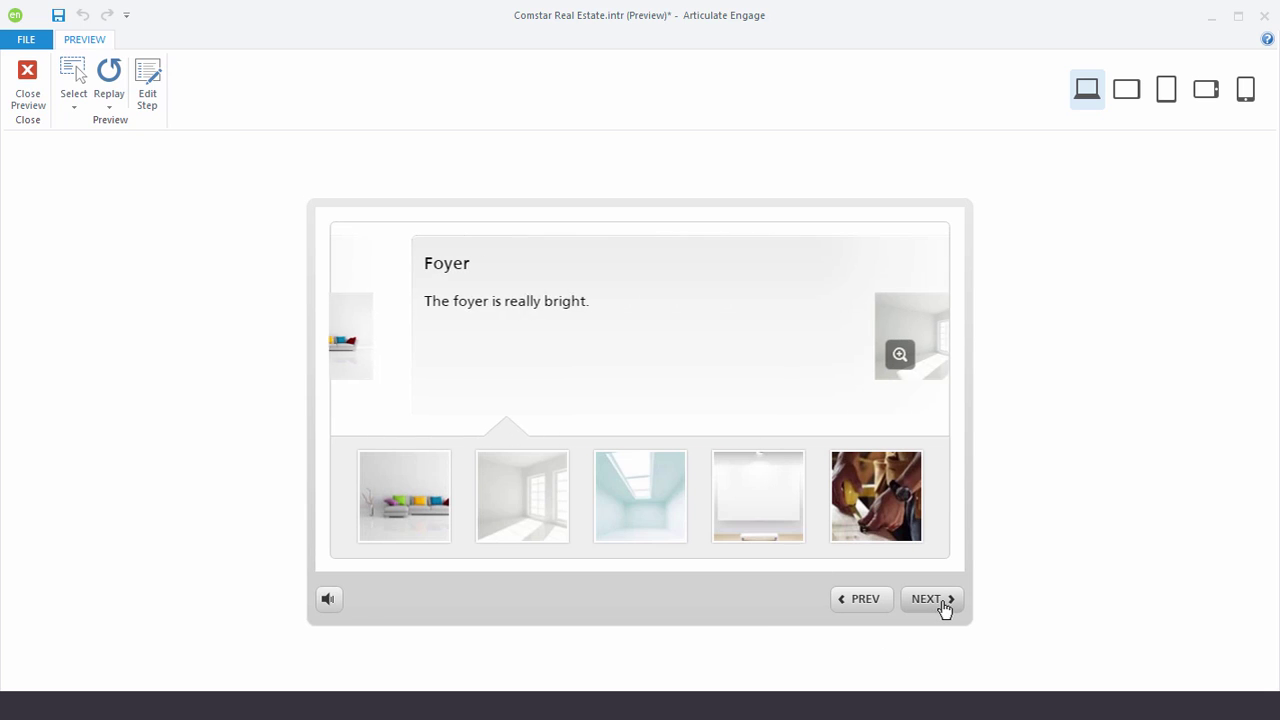
{"action": "left_click", "coordinate": [75, 106]}
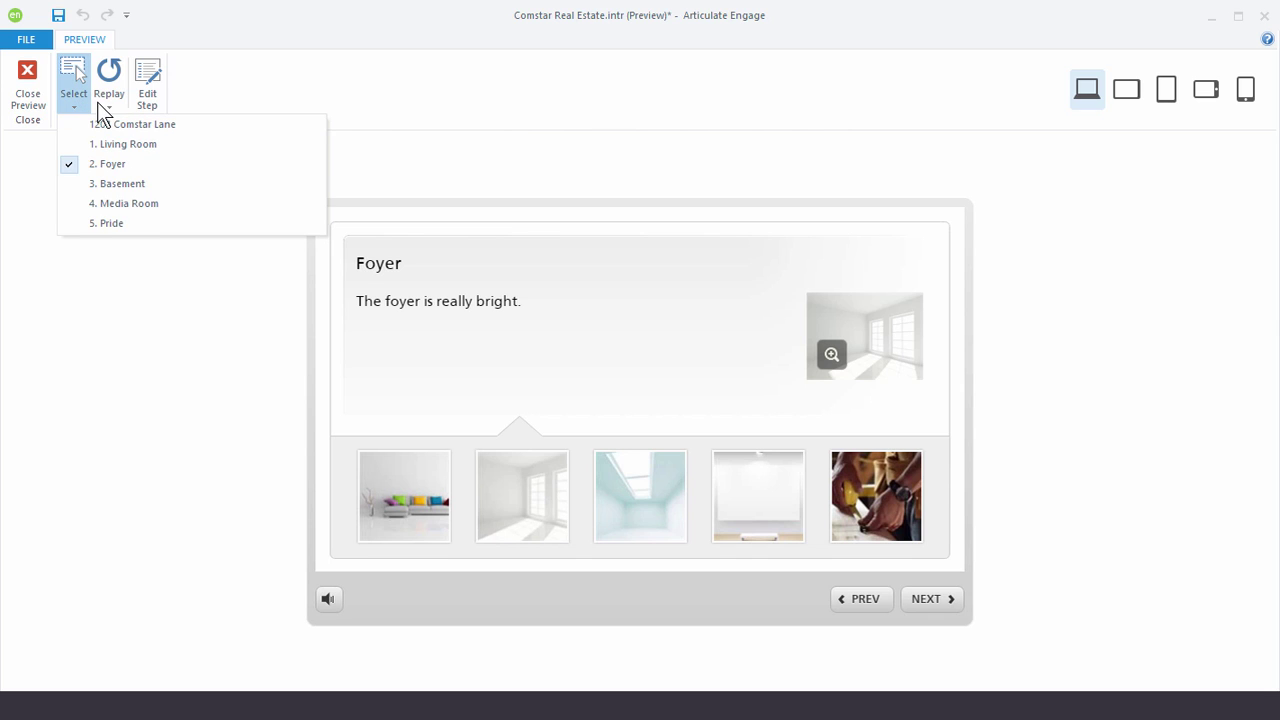
{"action": "left_click", "coordinate": [437, 176]}
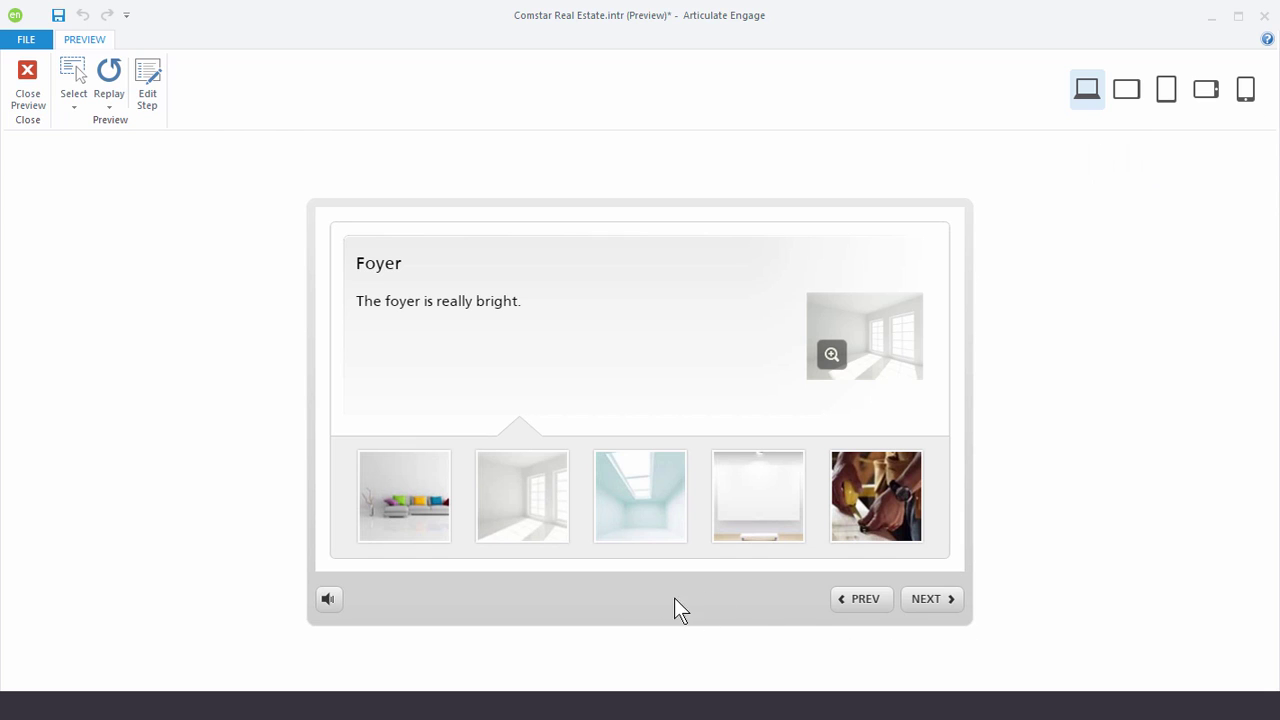
View the Foyer step on Tablet Landscape and Phone Landscape, then switch back to Desktop
{"action": "left_click", "coordinate": [1128, 91]}
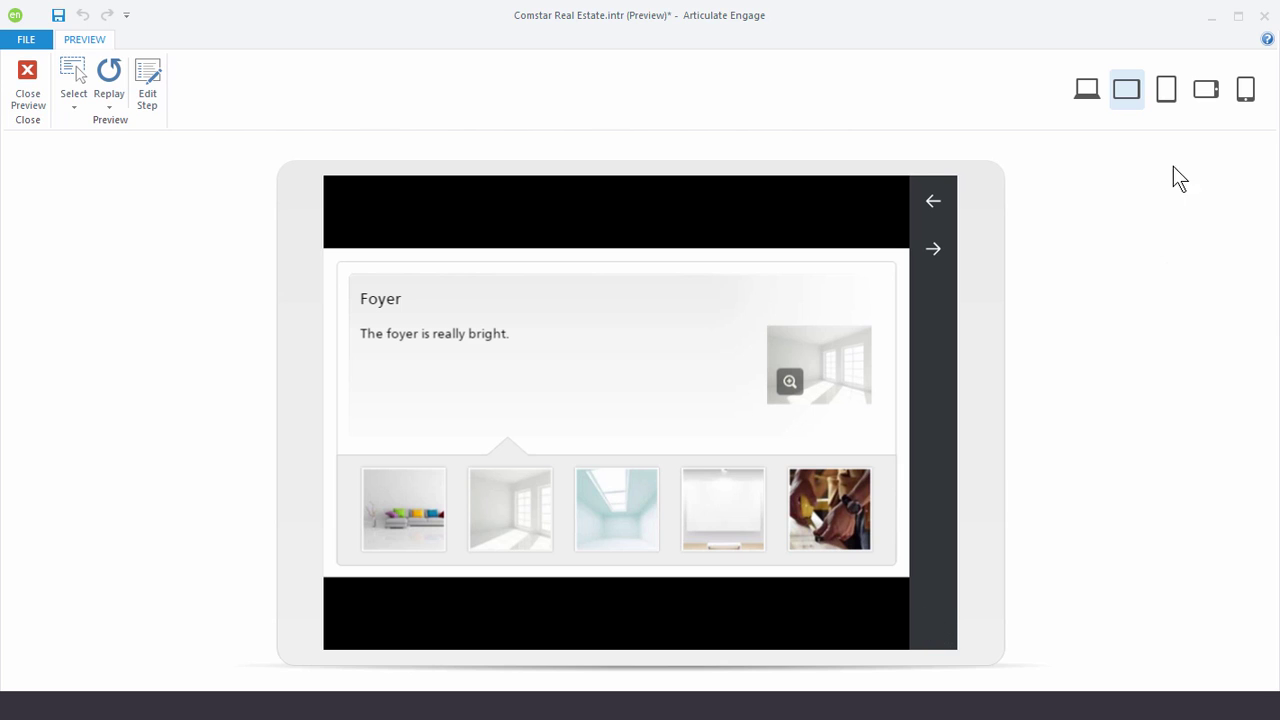
{"action": "left_click", "coordinate": [1208, 91]}
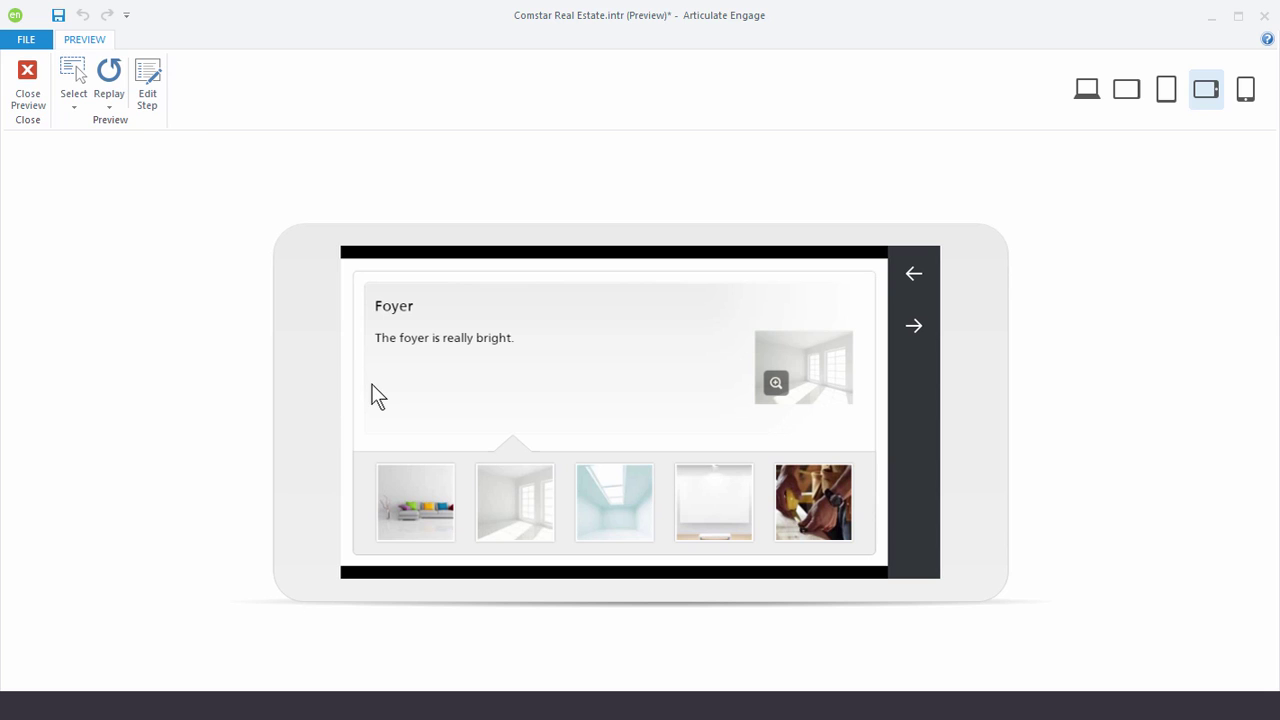
{"action": "left_click", "coordinate": [1086, 92]}
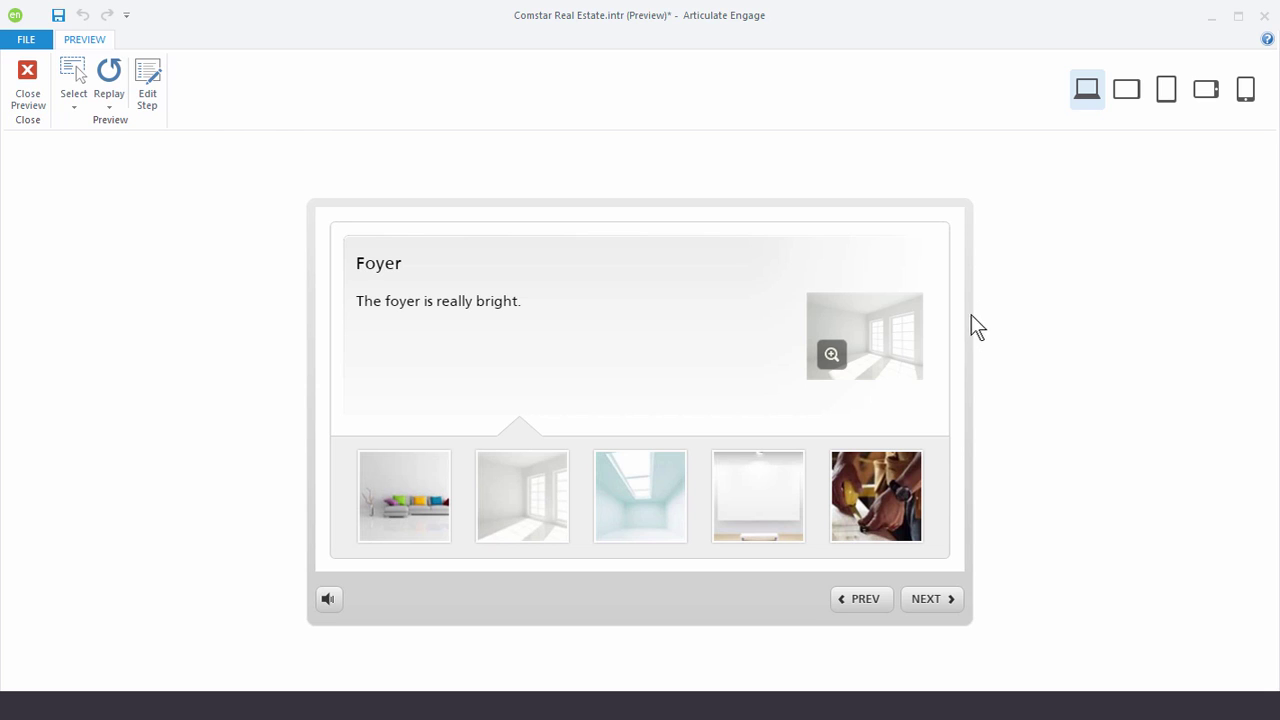
View the preview on Tablet Landscape, Tablet Portrait and Phone Portrait, then close it
{"action": "left_click", "coordinate": [1125, 92]}
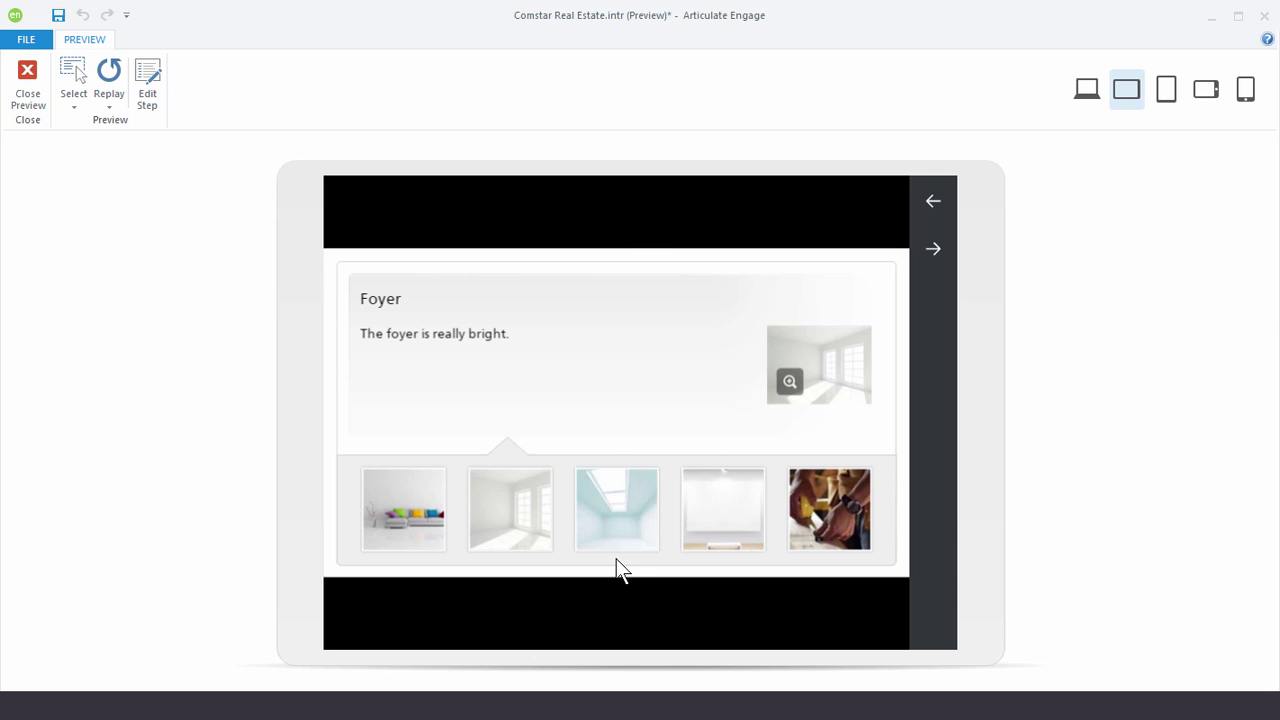
{"action": "left_click", "coordinate": [1166, 95]}
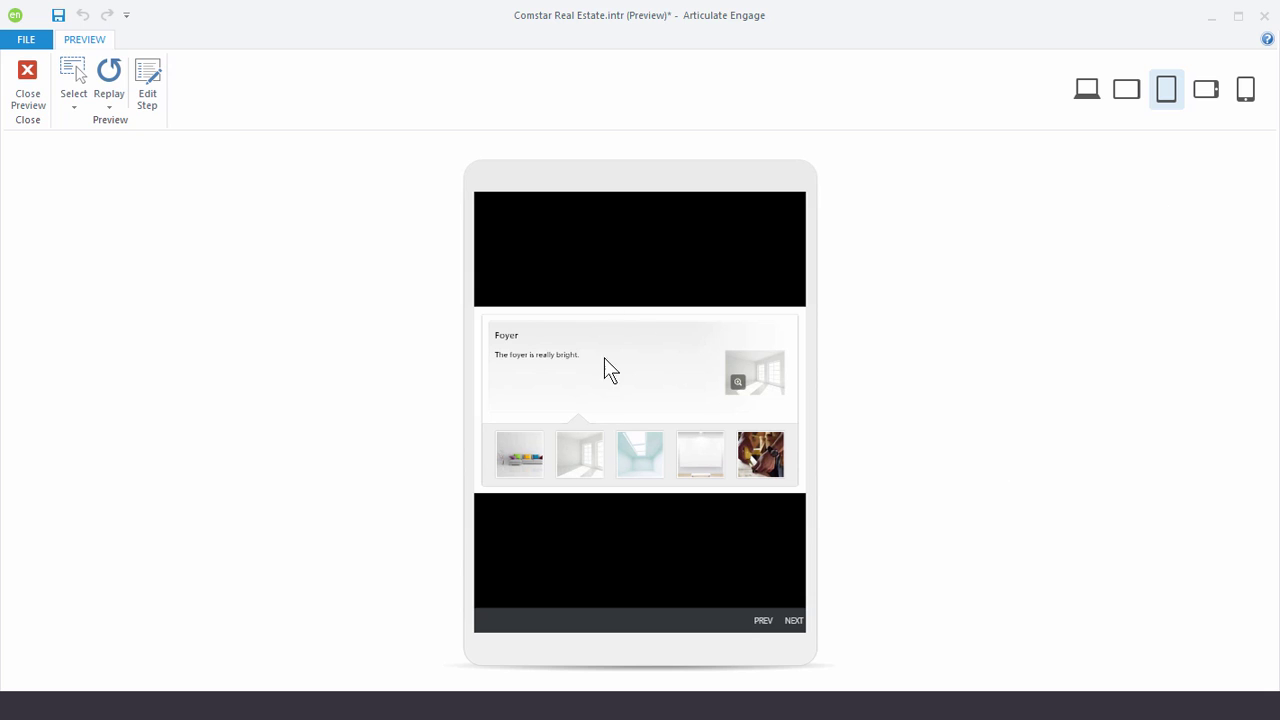
{"action": "left_click", "coordinate": [1245, 95]}
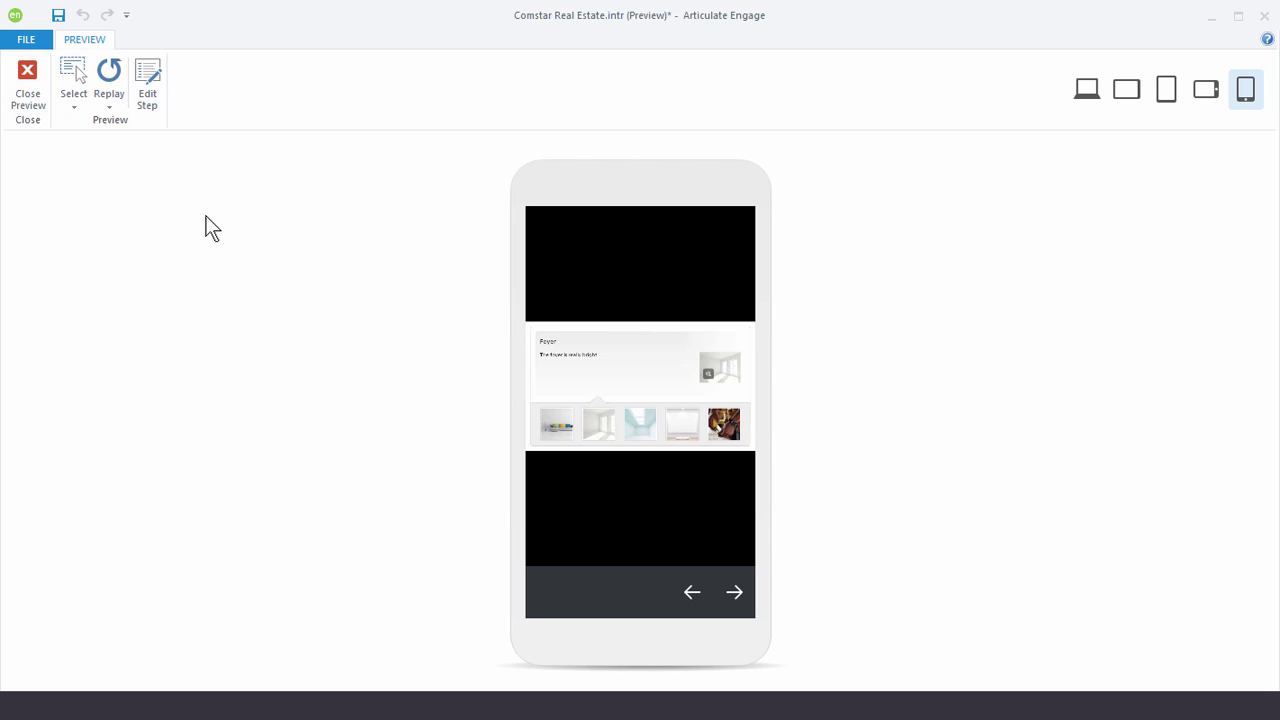
{"action": "left_click", "coordinate": [27, 80]}
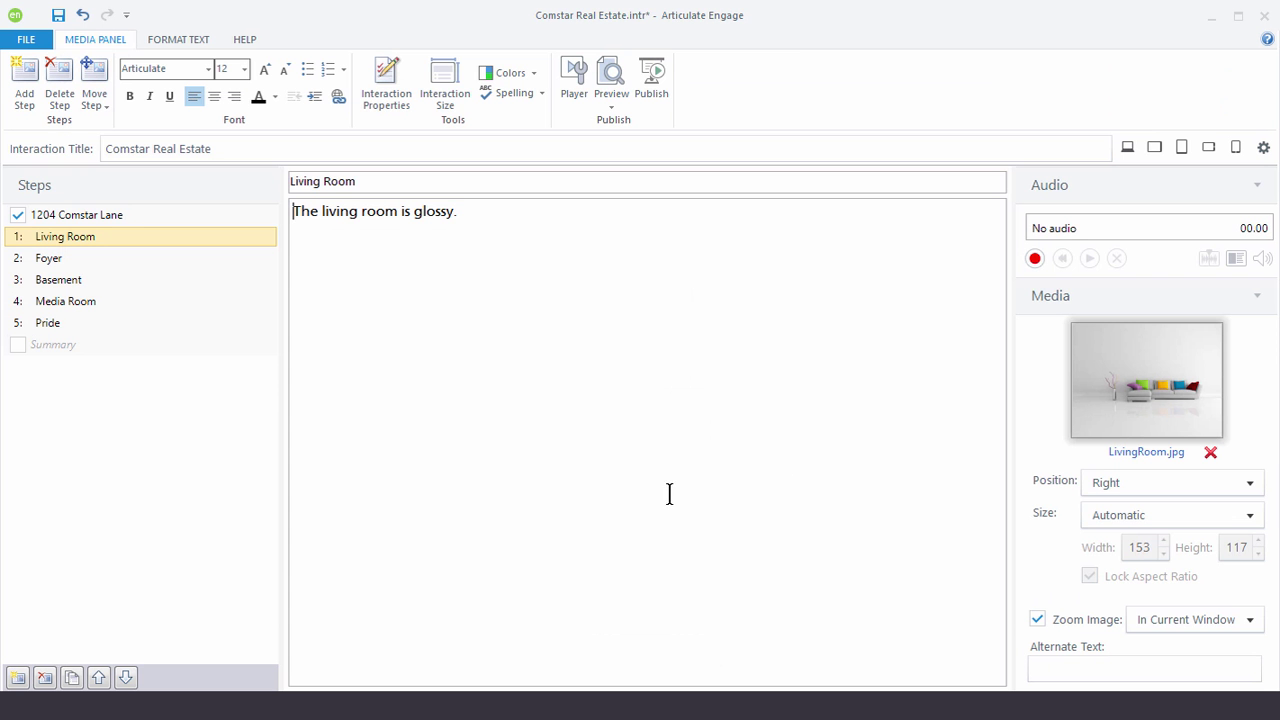
{"action": "left_click", "coordinate": [449, 93]}
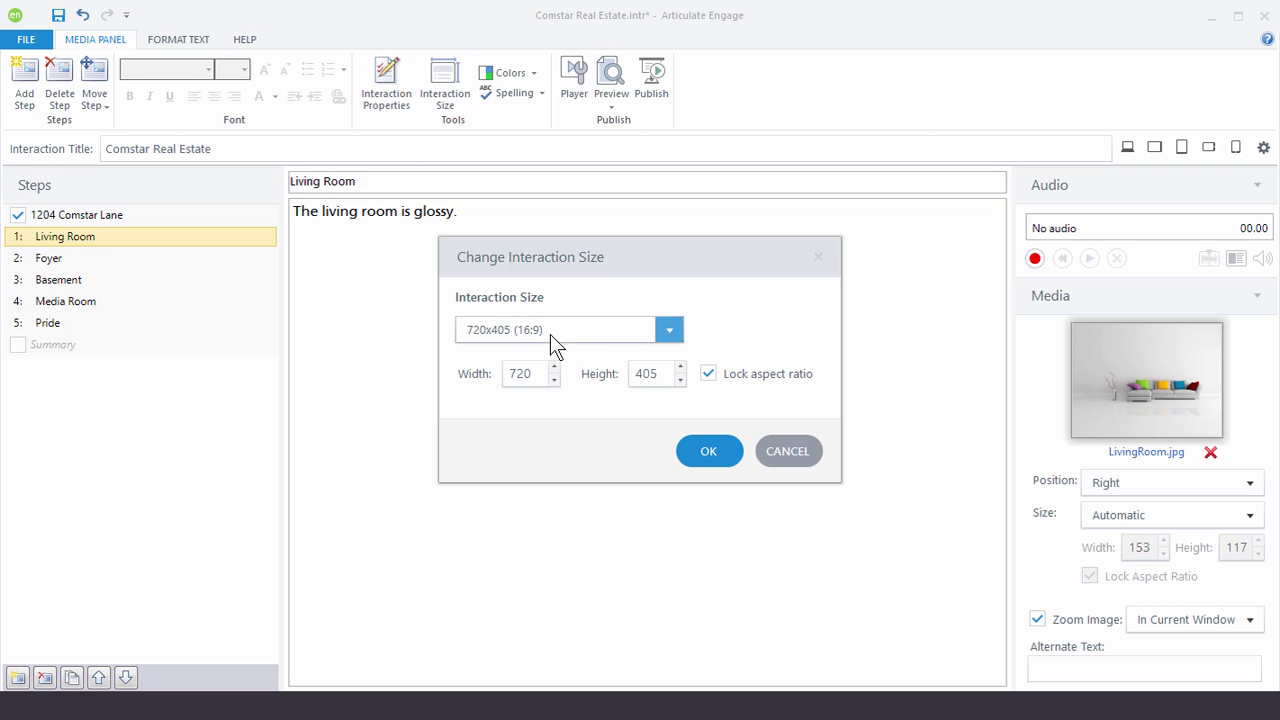
{"action": "left_click", "coordinate": [708, 453]}
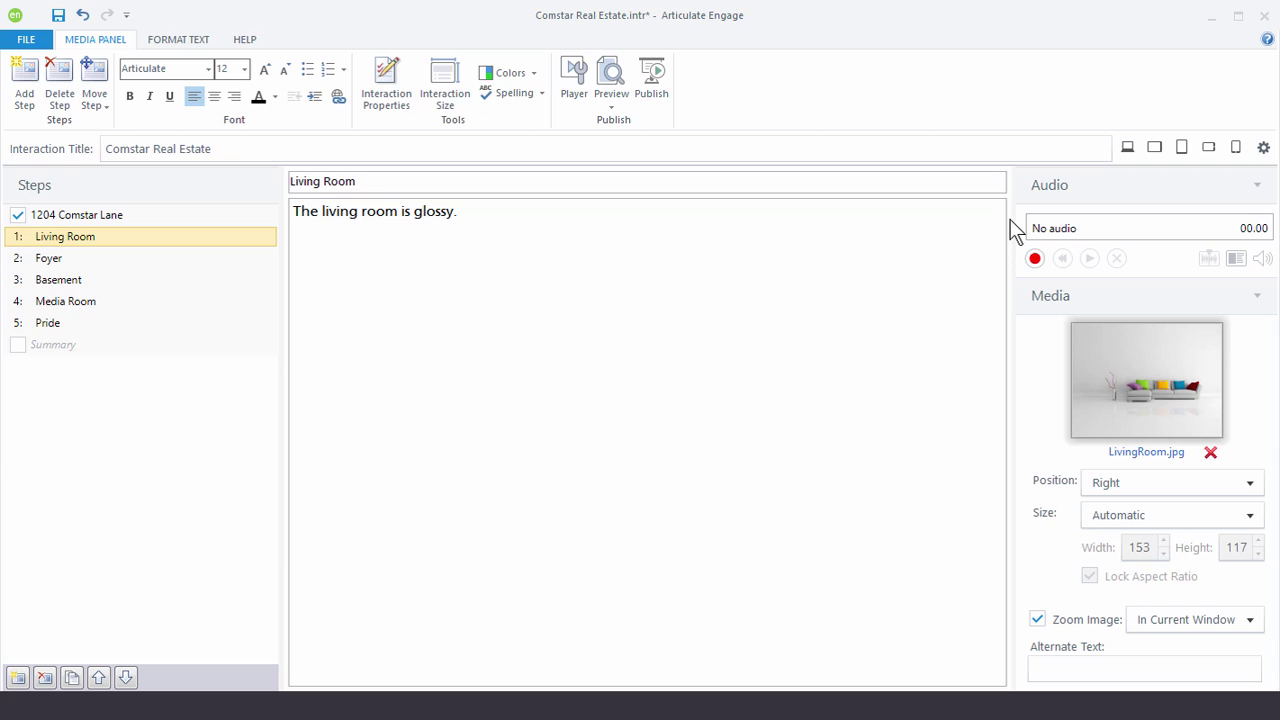
{"action": "left_click", "coordinate": [1182, 146]}
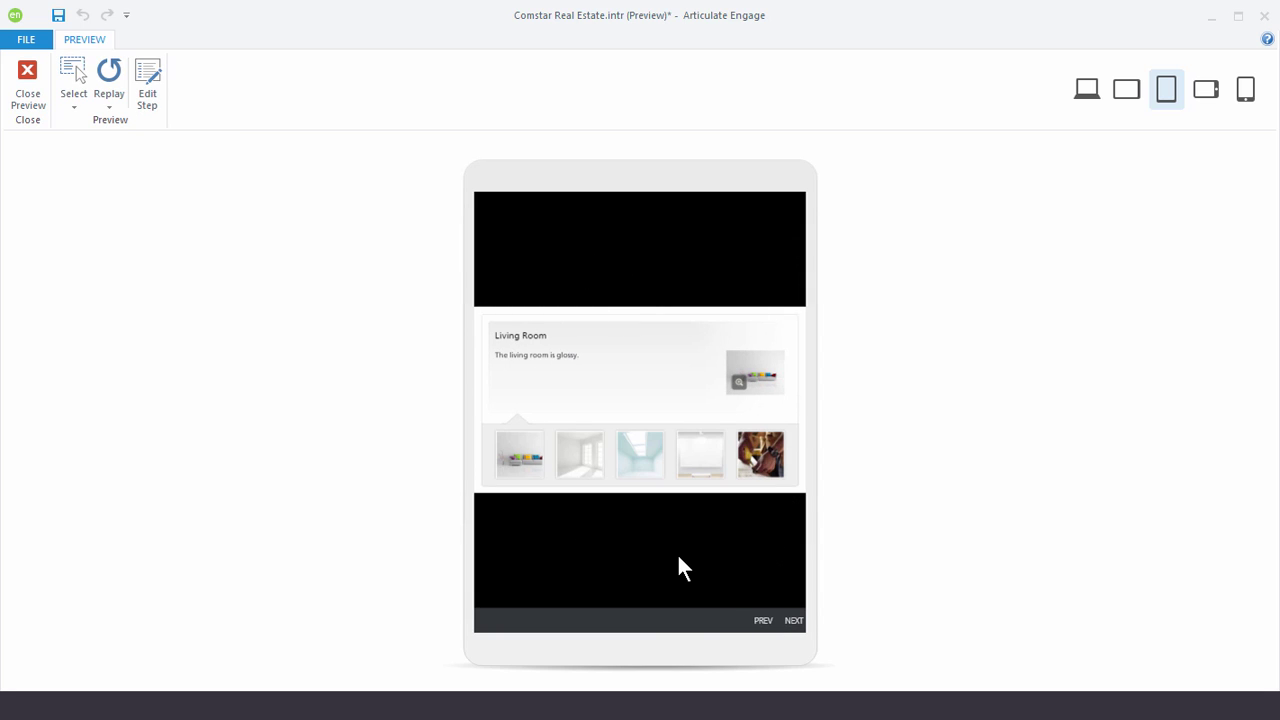
Show the Living Room step on Phone Portrait, then Phone Landscape
{"action": "left_click", "coordinate": [1245, 89]}
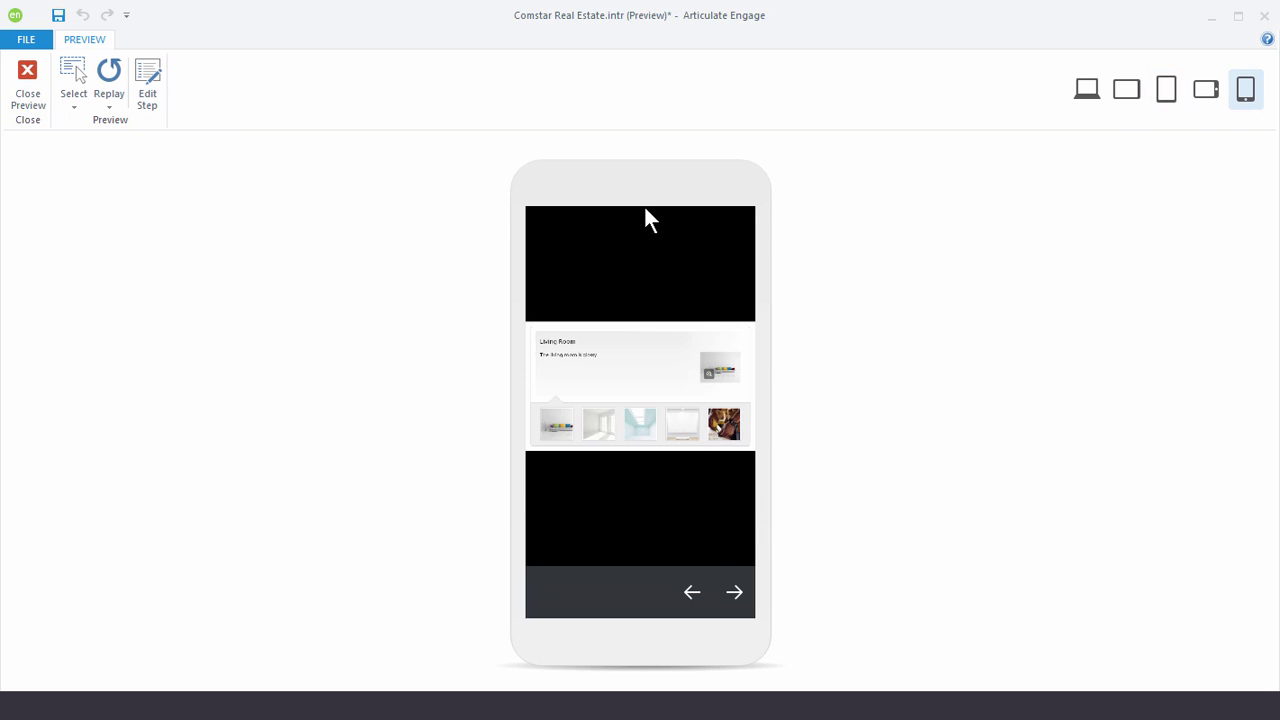
{"action": "left_click", "coordinate": [1206, 90]}
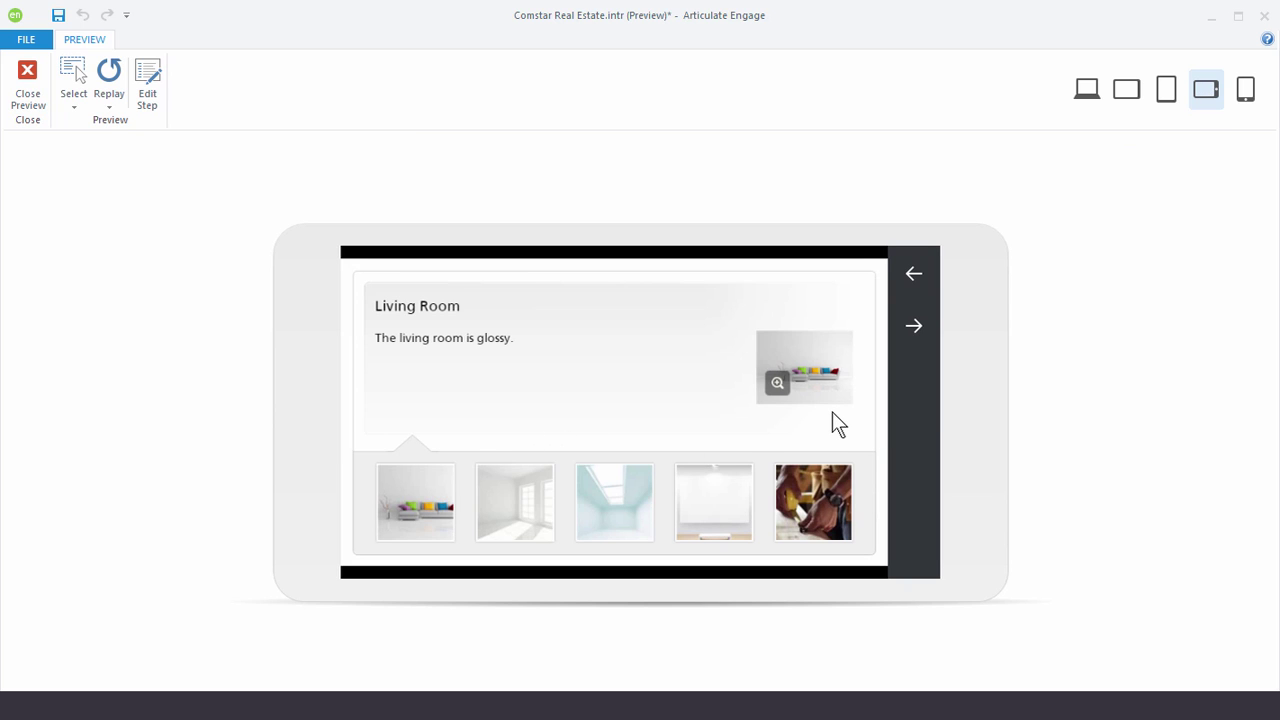
Set both Tablets and Phones to Landscape Only in the responsive playback settings
{"action": "left_click", "coordinate": [32, 86]}
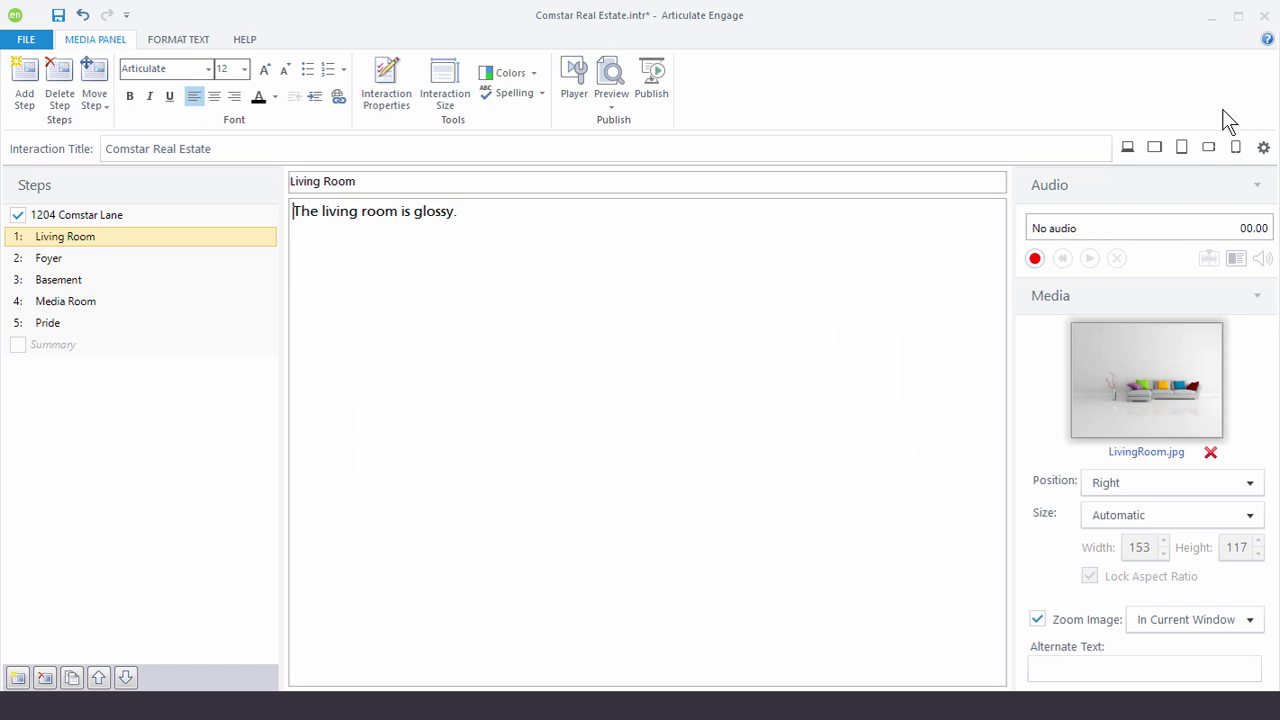
{"action": "left_click", "coordinate": [1263, 147]}
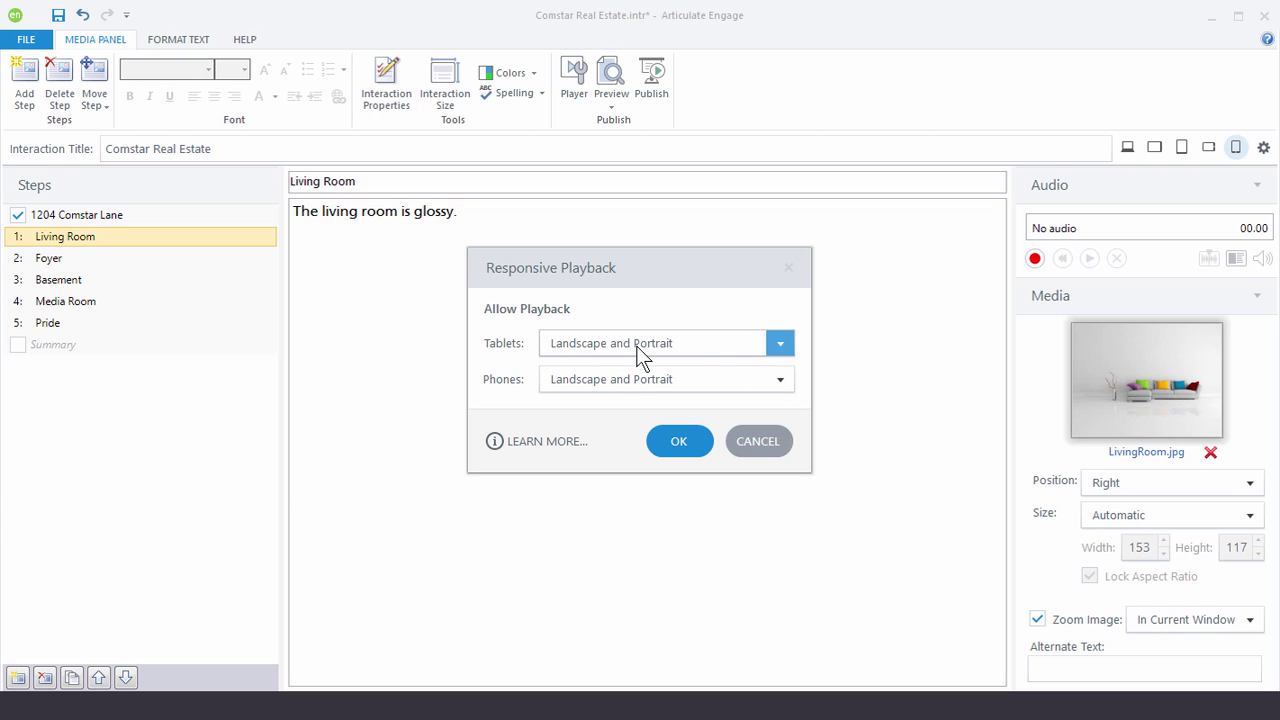
{"action": "left_click", "coordinate": [780, 343]}
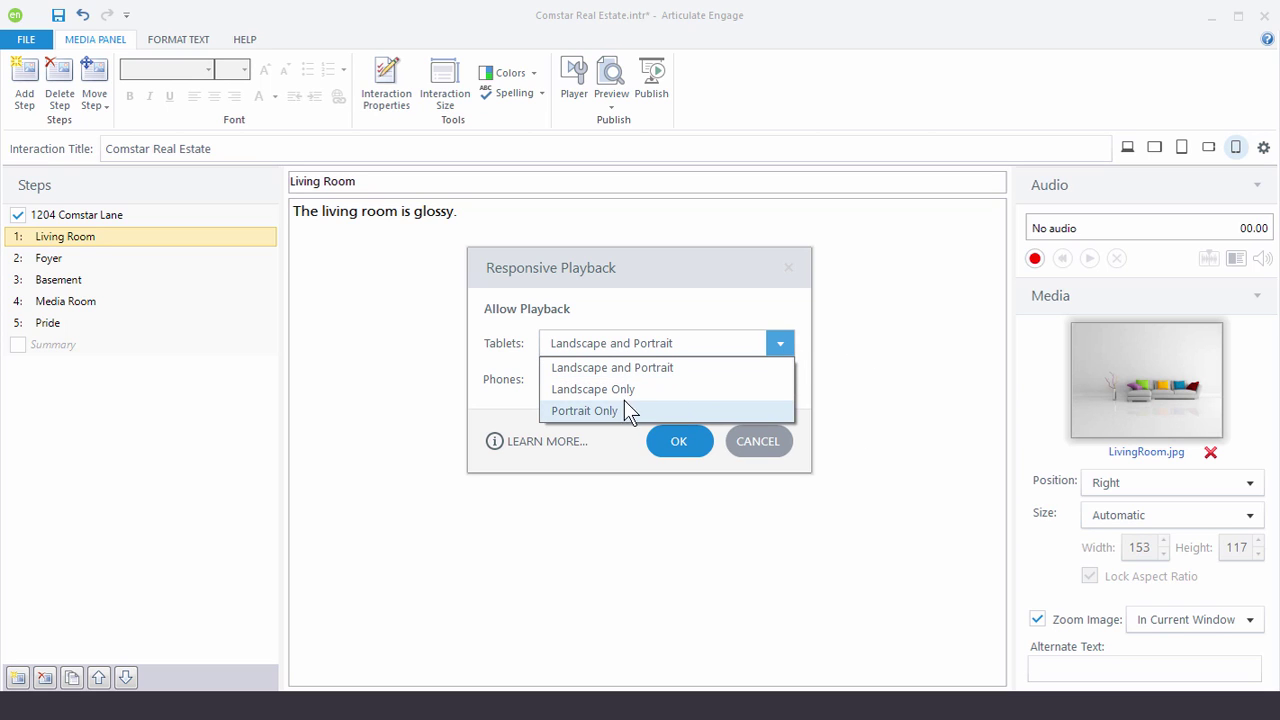
{"action": "left_click", "coordinate": [623, 391]}
{"action": "left_click", "coordinate": [780, 381]}
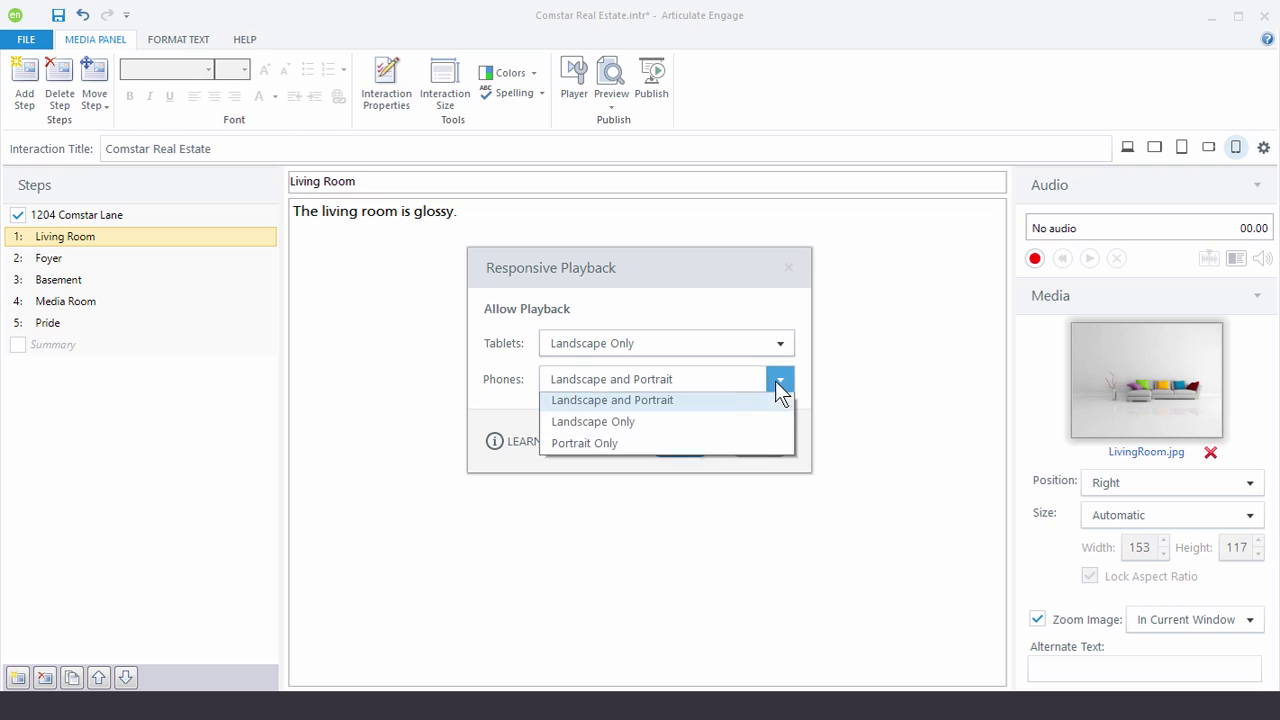
{"action": "left_click", "coordinate": [646, 420]}
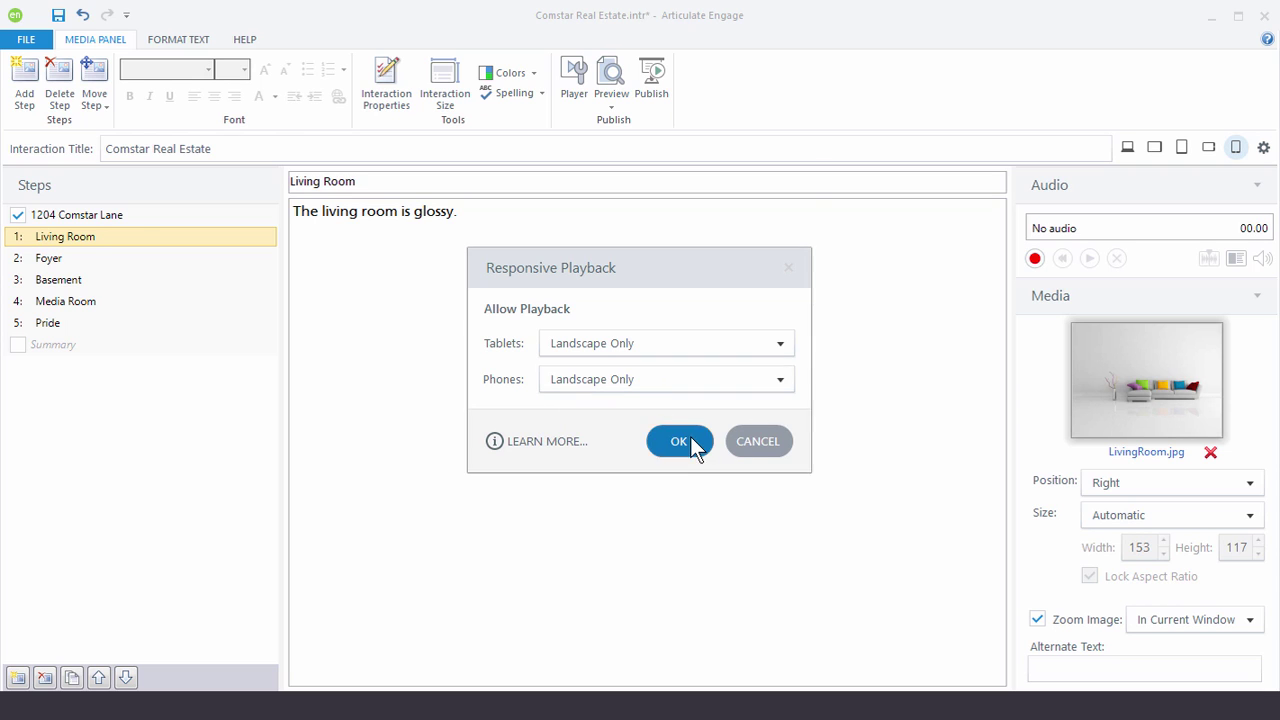
{"action": "left_click", "coordinate": [674, 440]}
Preview again on Phone Portrait, Tablet Portrait and Tablet Landscape, then close the preview
{"action": "left_click", "coordinate": [619, 80]}
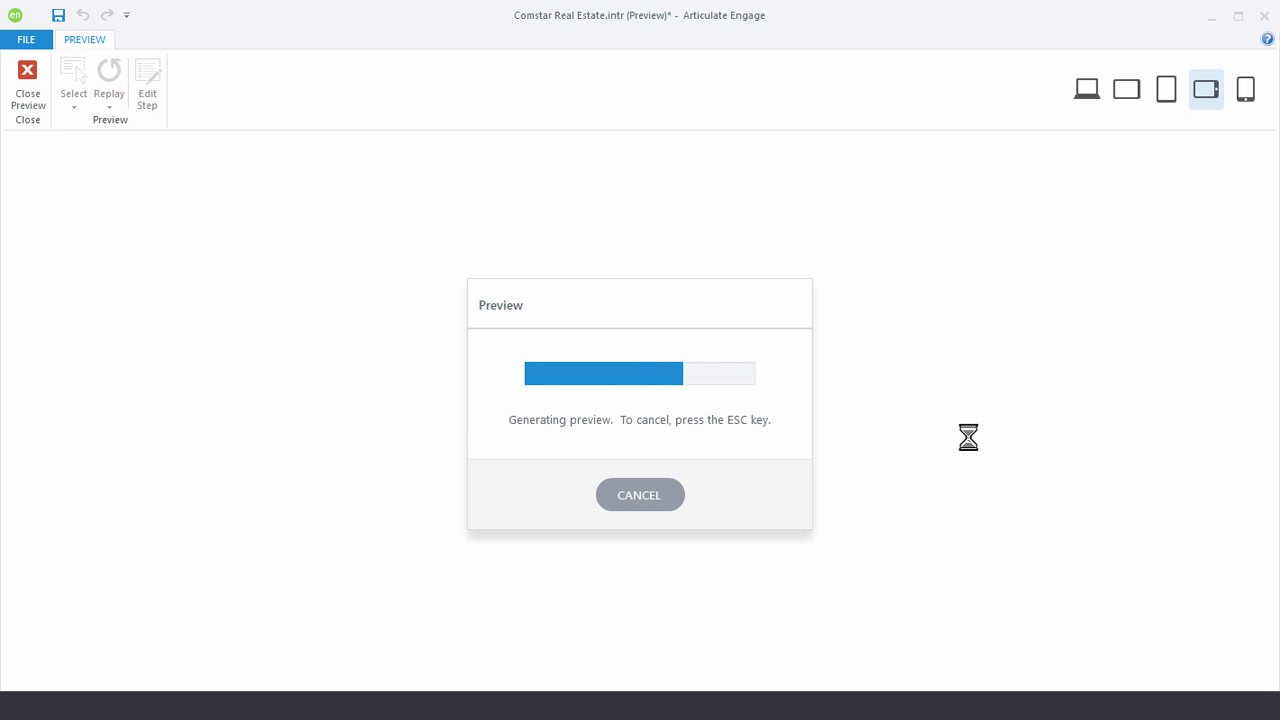
{"action": "left_click", "coordinate": [1207, 88]}
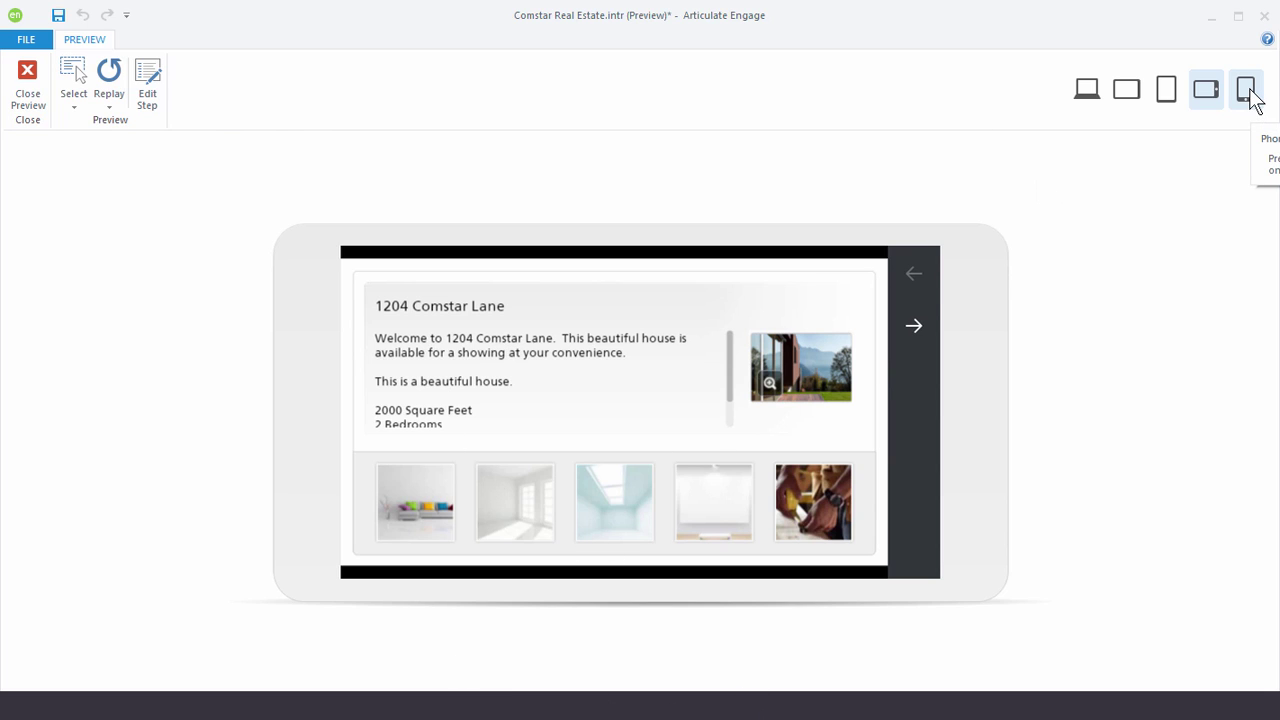
{"action": "left_click", "coordinate": [1246, 92]}
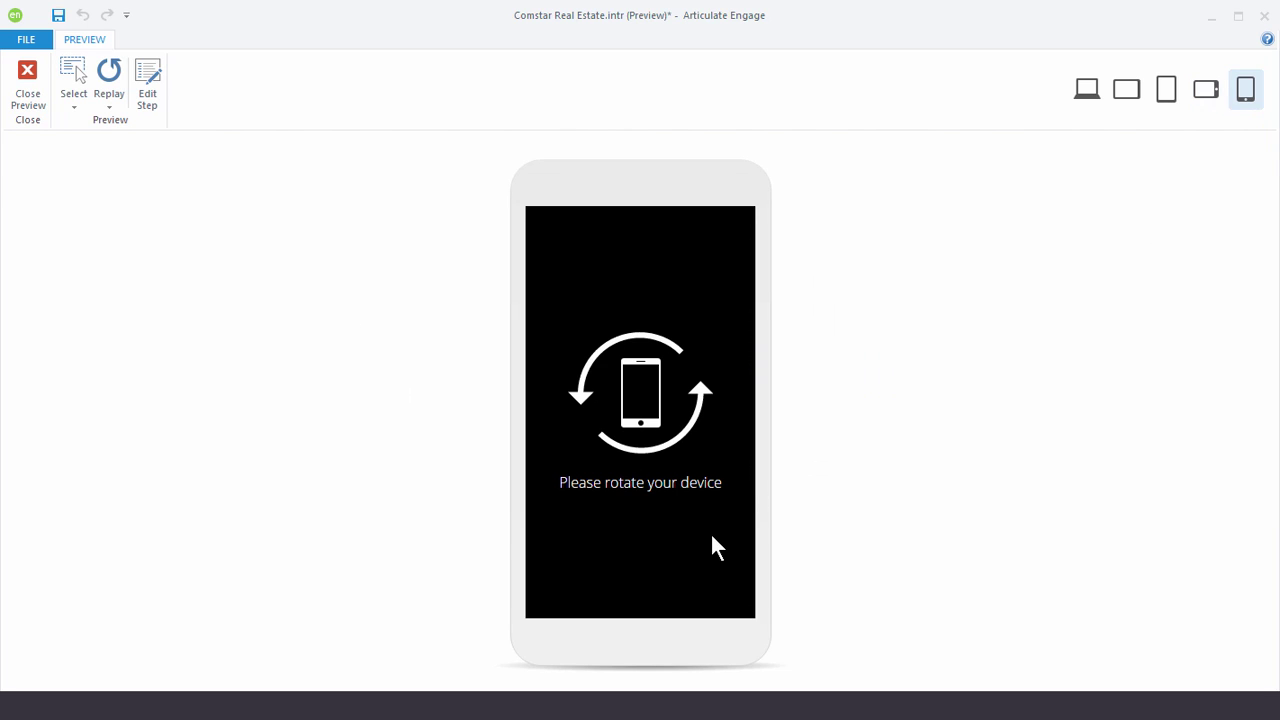
{"action": "left_click", "coordinate": [1166, 89]}
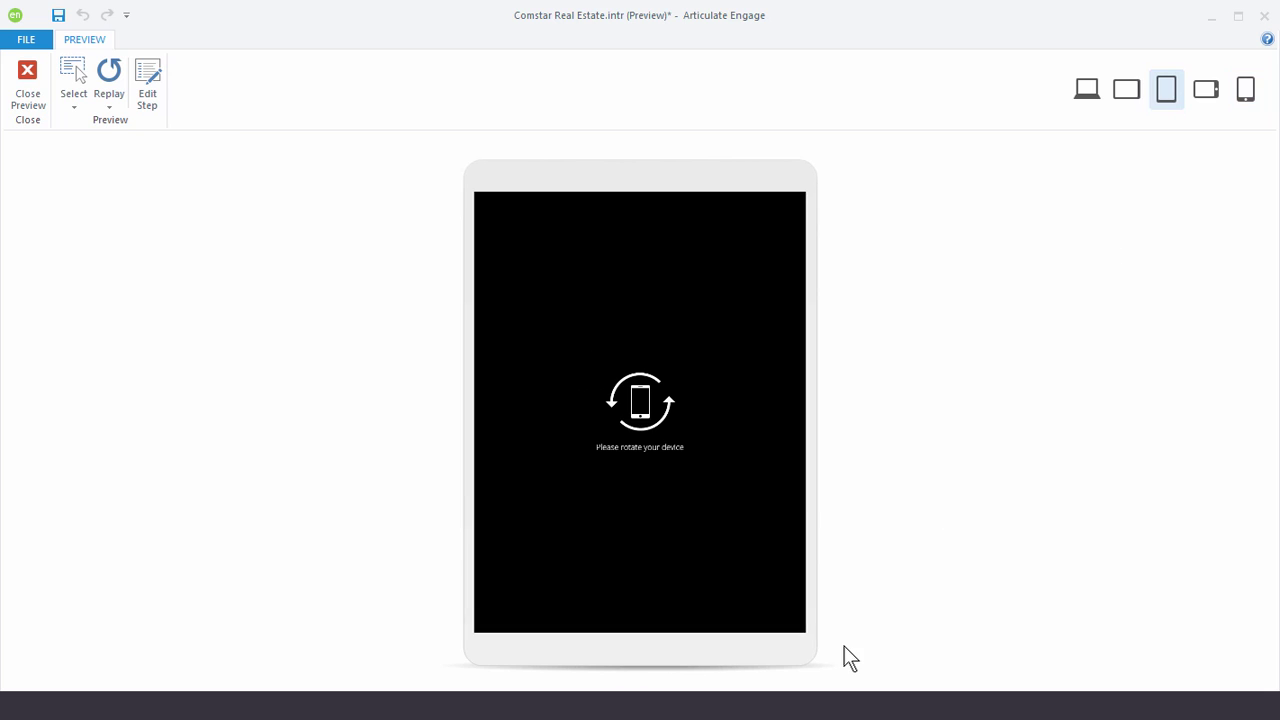
{"action": "left_click", "coordinate": [1207, 90]}
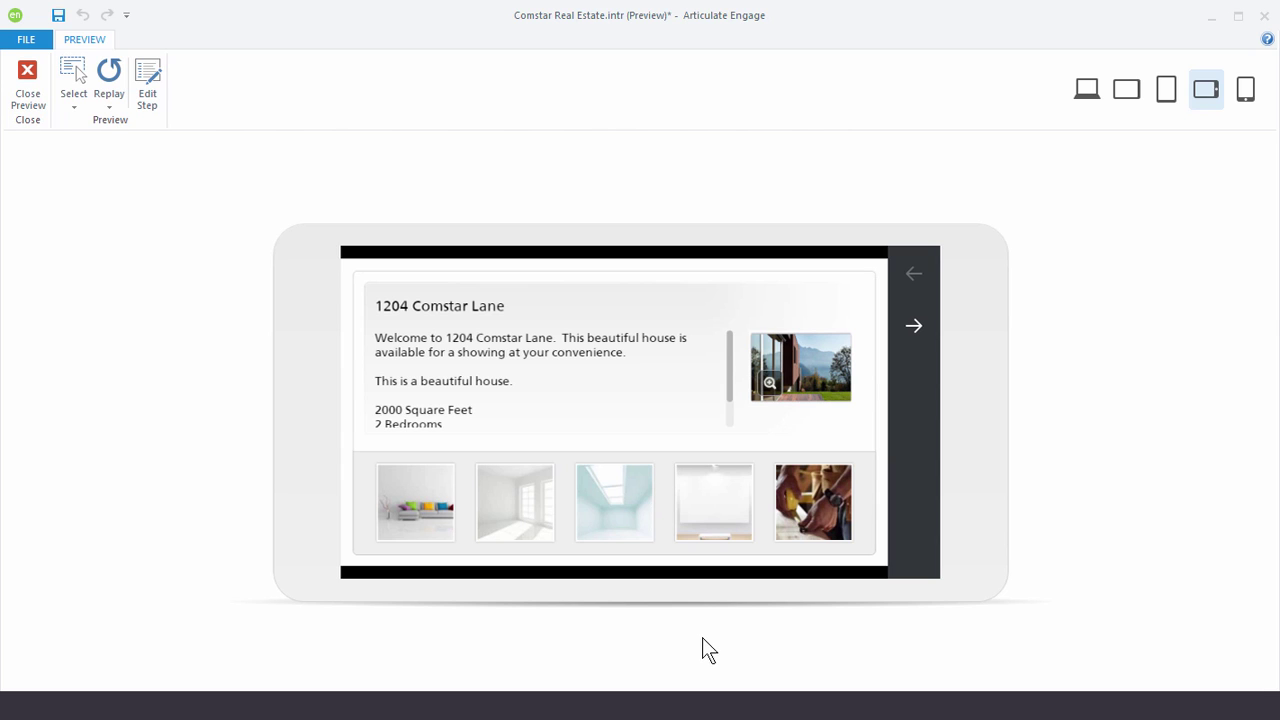
{"action": "left_click", "coordinate": [25, 92]}
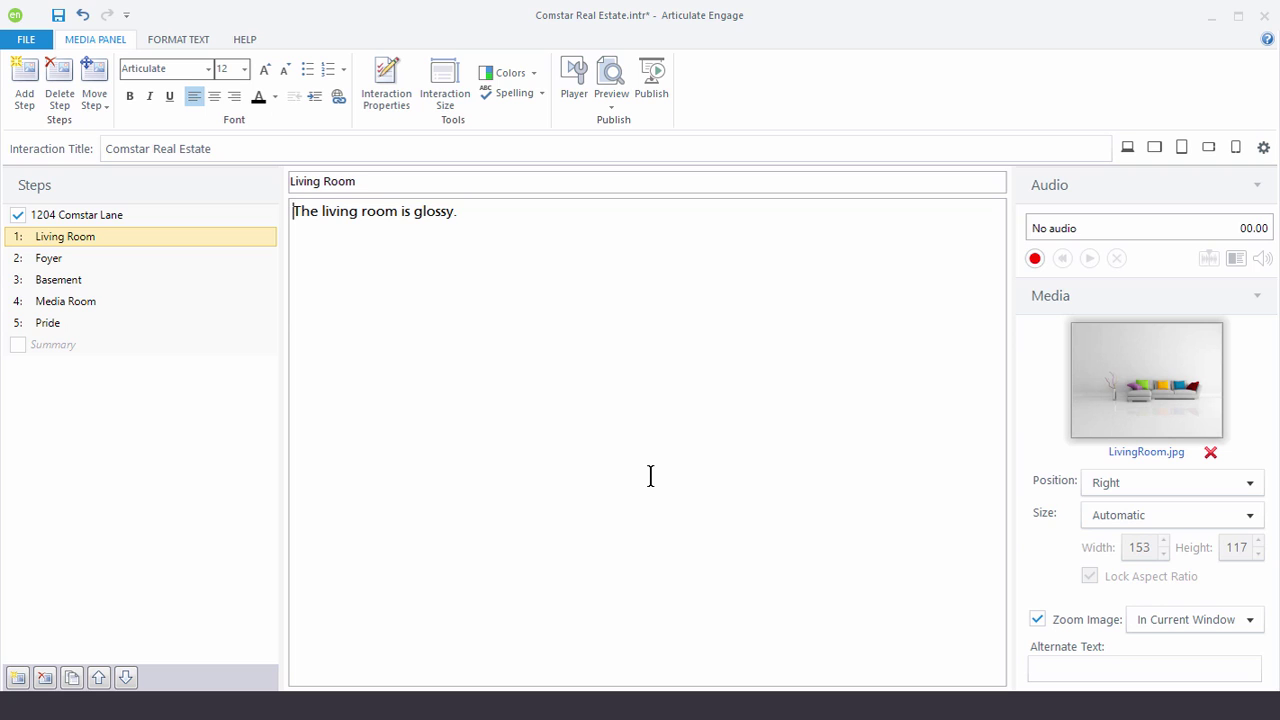
Open Publish and review the Articulate Presenter, Articulate 360 and Web options
{"action": "left_click", "coordinate": [652, 88]}
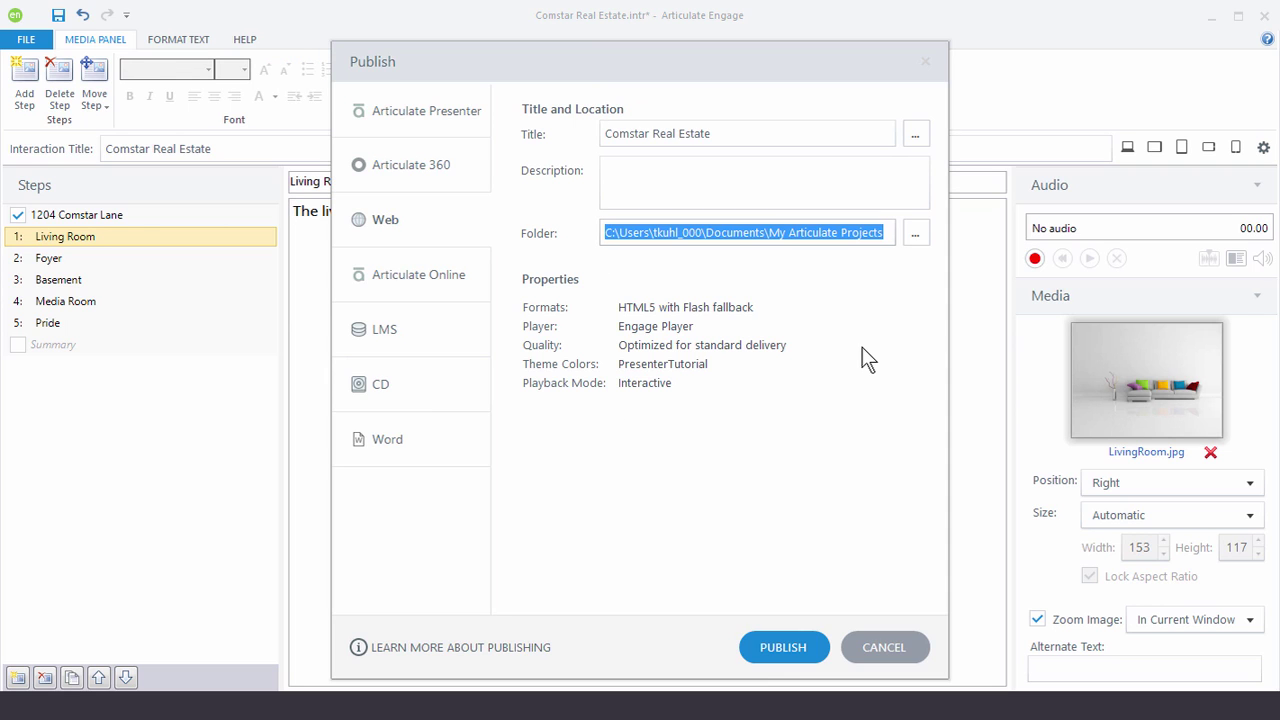
{"action": "left_click", "coordinate": [408, 122]}
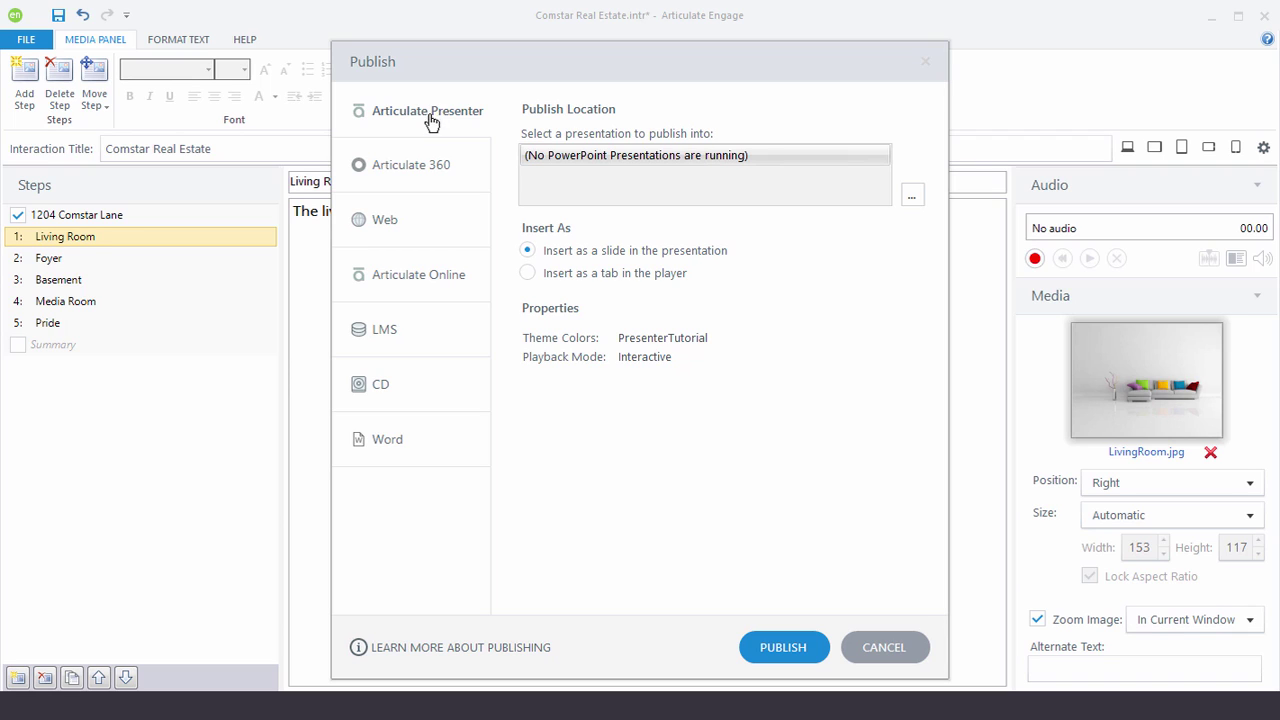
{"action": "left_click", "coordinate": [421, 168]}
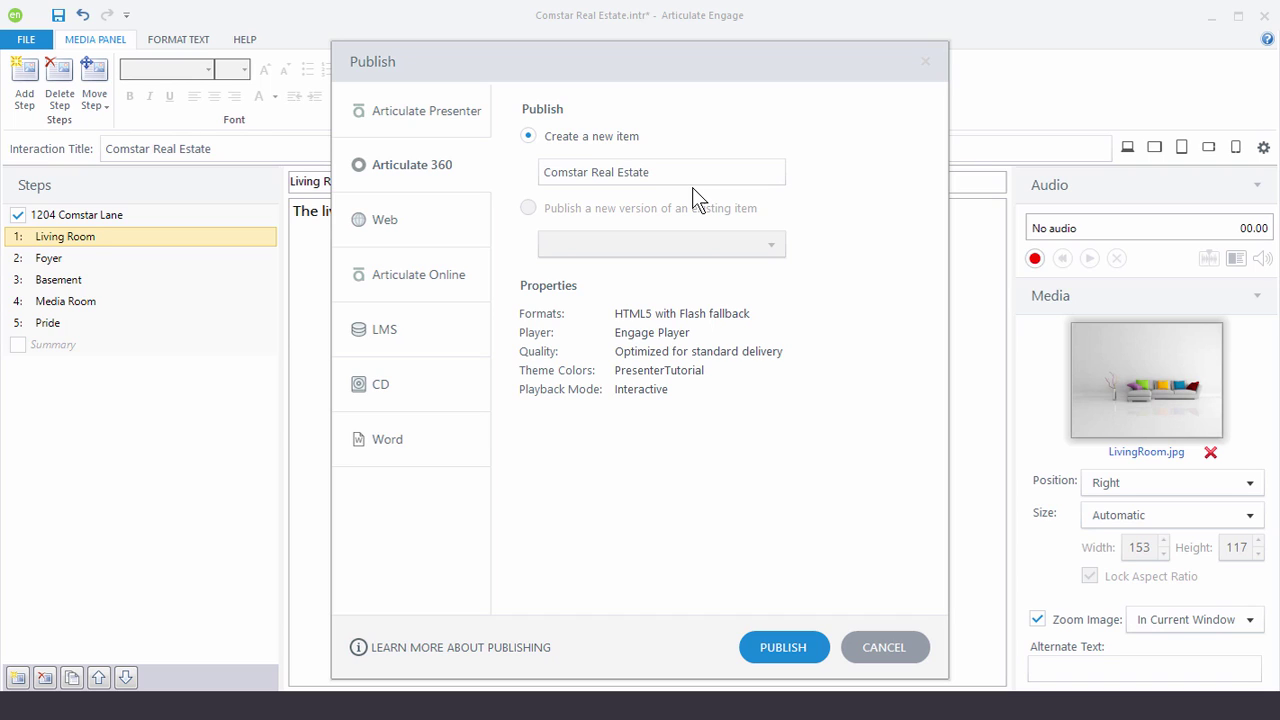
{"action": "left_click", "coordinate": [398, 231]}
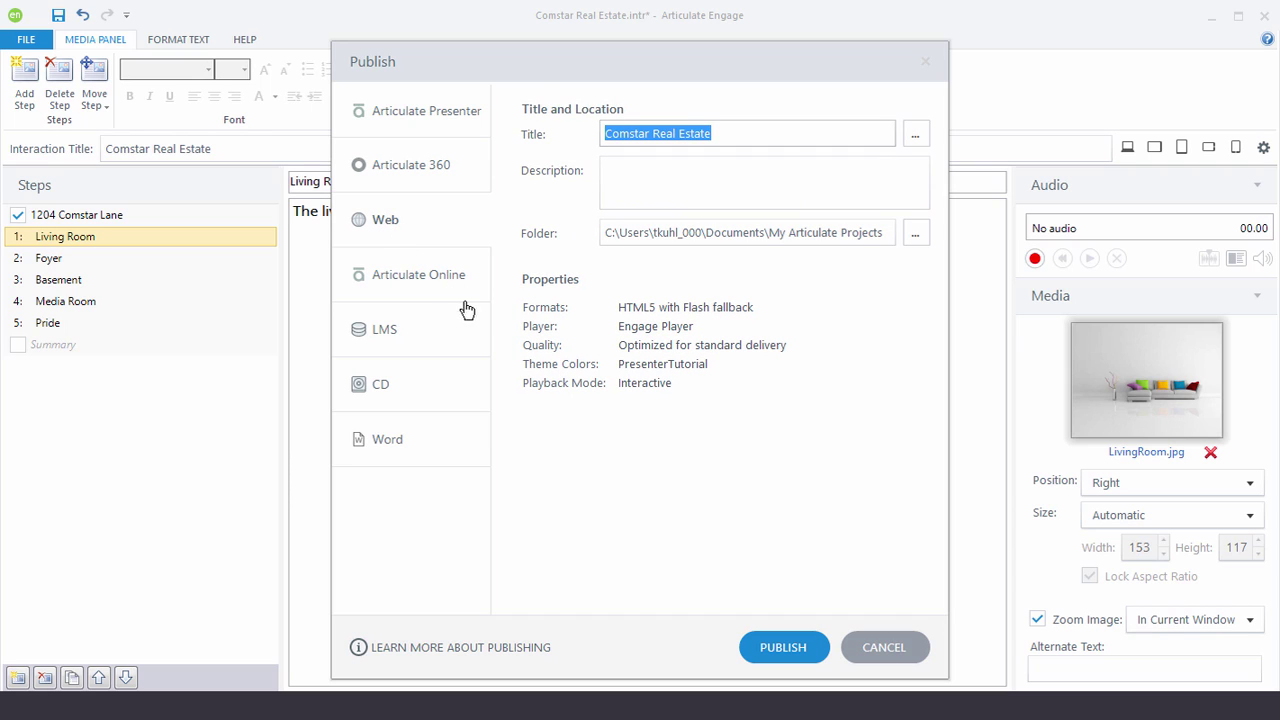
Switch to LMS publishing, then open and cancel the Project Info dialog
{"action": "left_click", "coordinate": [415, 340]}
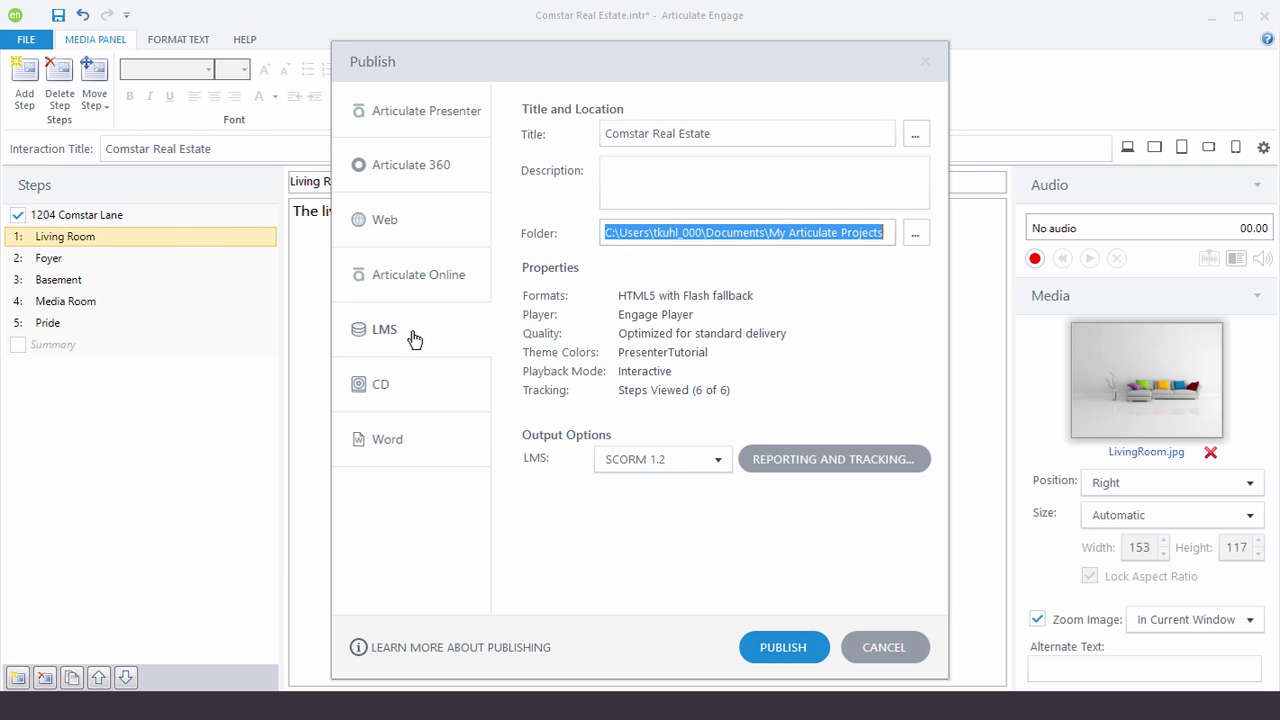
{"action": "left_click", "coordinate": [916, 136]}
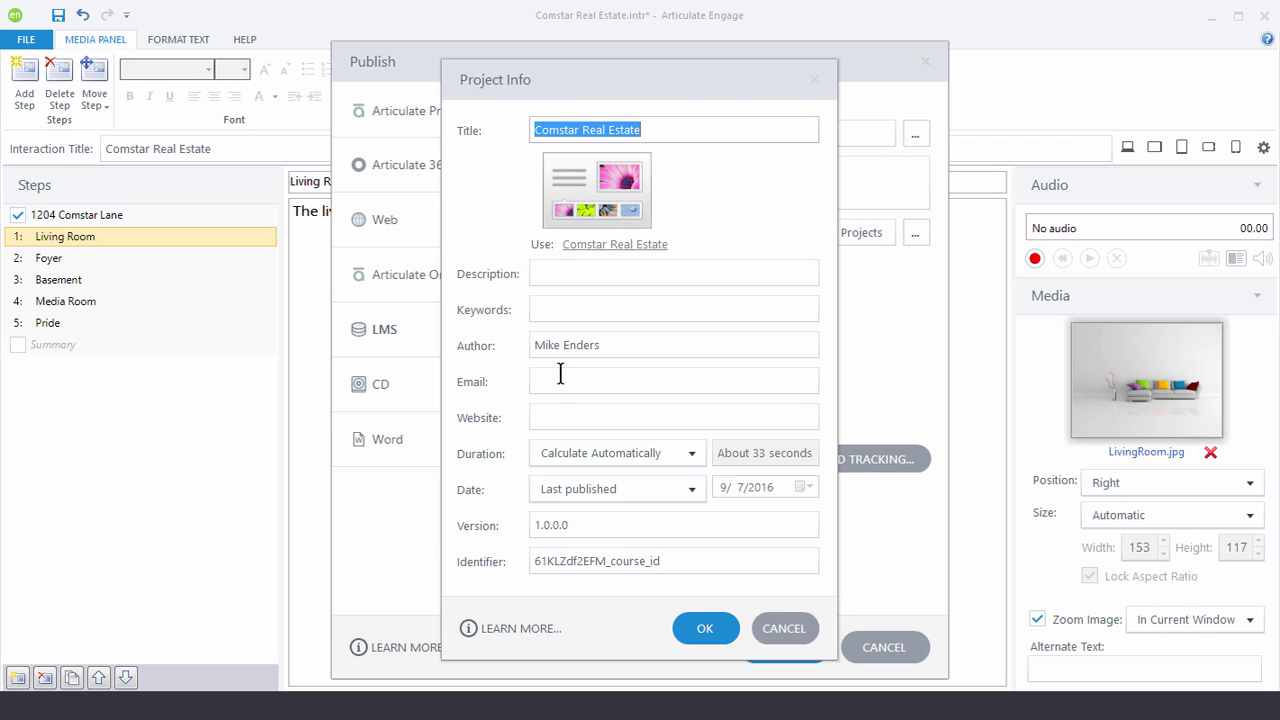
{"action": "left_click", "coordinate": [803, 626]}
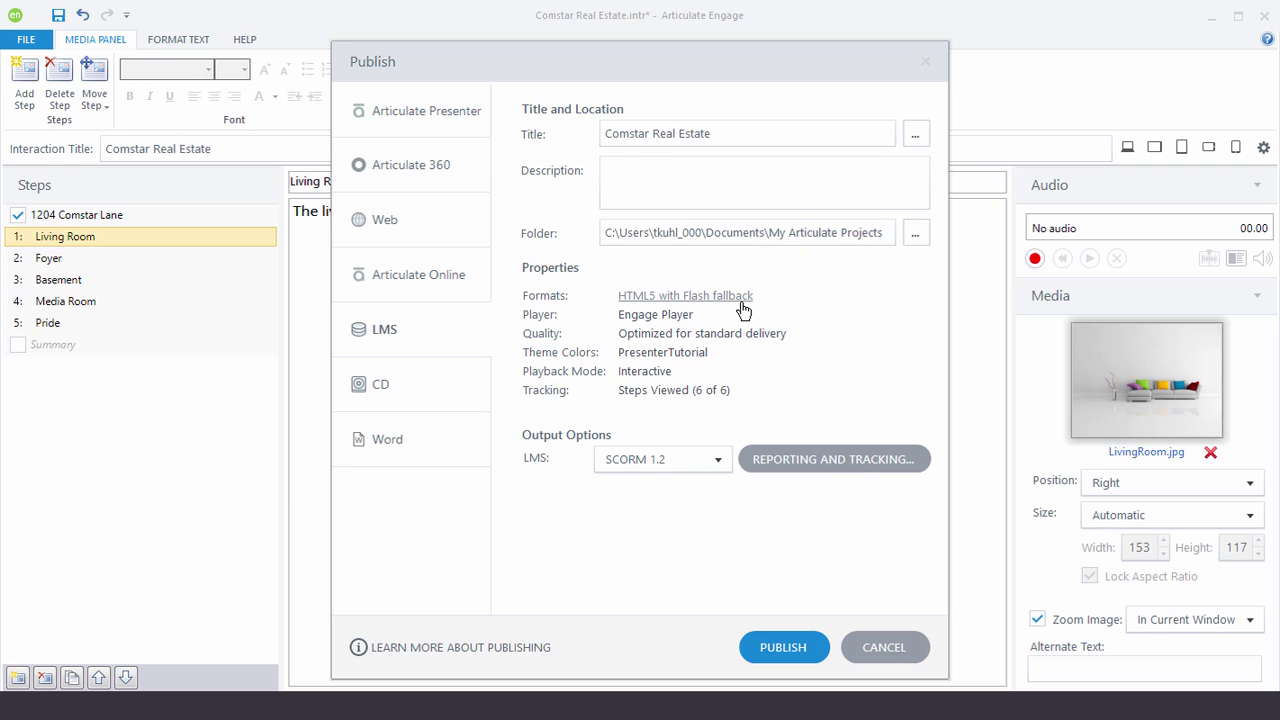
Try the HTML5, Flash / HTML5 and Flash formats, then cancel to keep HTML5 with Flash fallback
{"action": "left_click", "coordinate": [719, 296]}
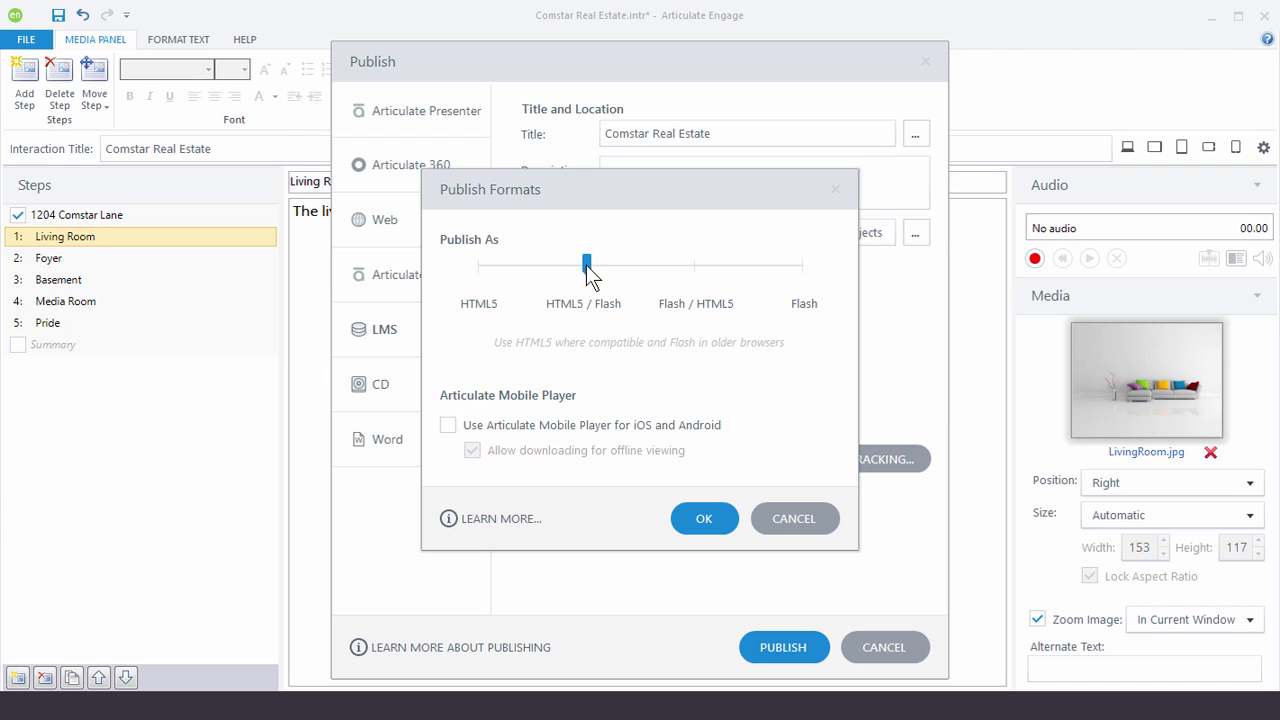
{"action": "mouse_move", "coordinate": [586, 266]}
{"action": "left_mouse_down"}
{"action": "mouse_move", "coordinate": [506, 266]}
{"action": "mouse_move", "coordinate": [588, 267]}
{"action": "left_mouse_up"}
{"action": "left_click_drag", "start_coordinate": [588, 265], "coordinate": [692, 265]}
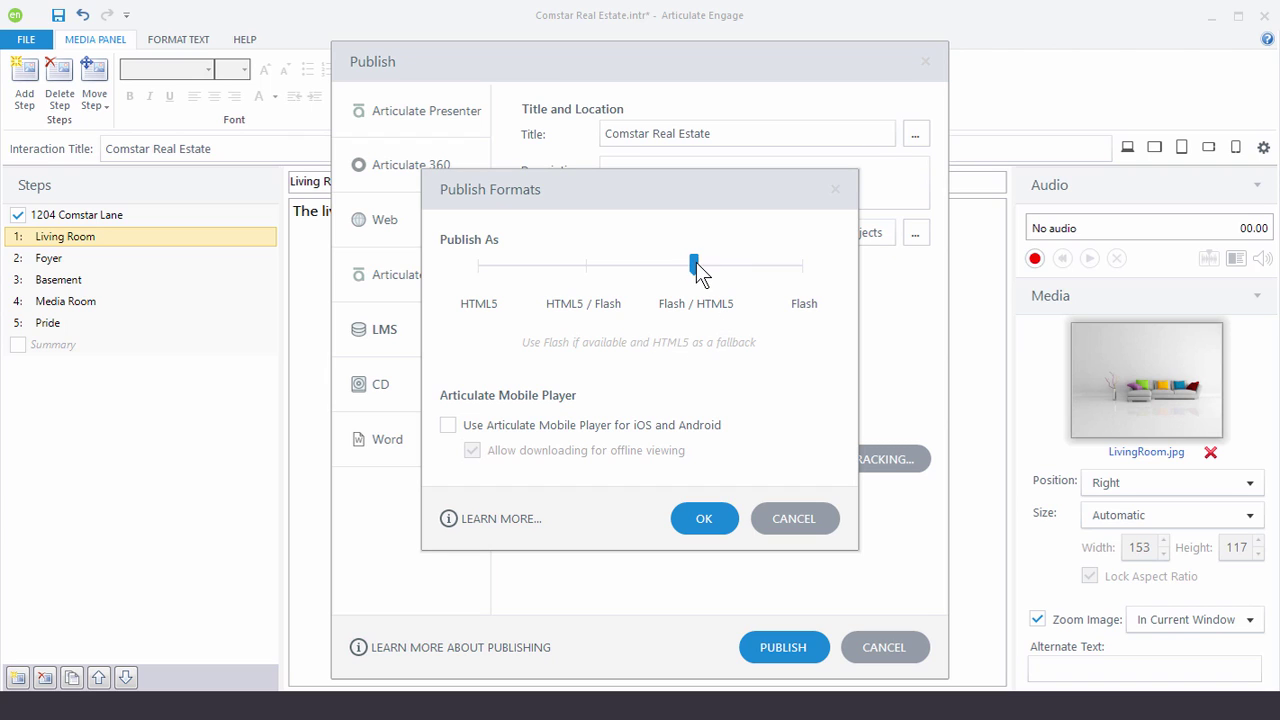
{"action": "left_click_drag", "start_coordinate": [694, 265], "coordinate": [612, 278]}
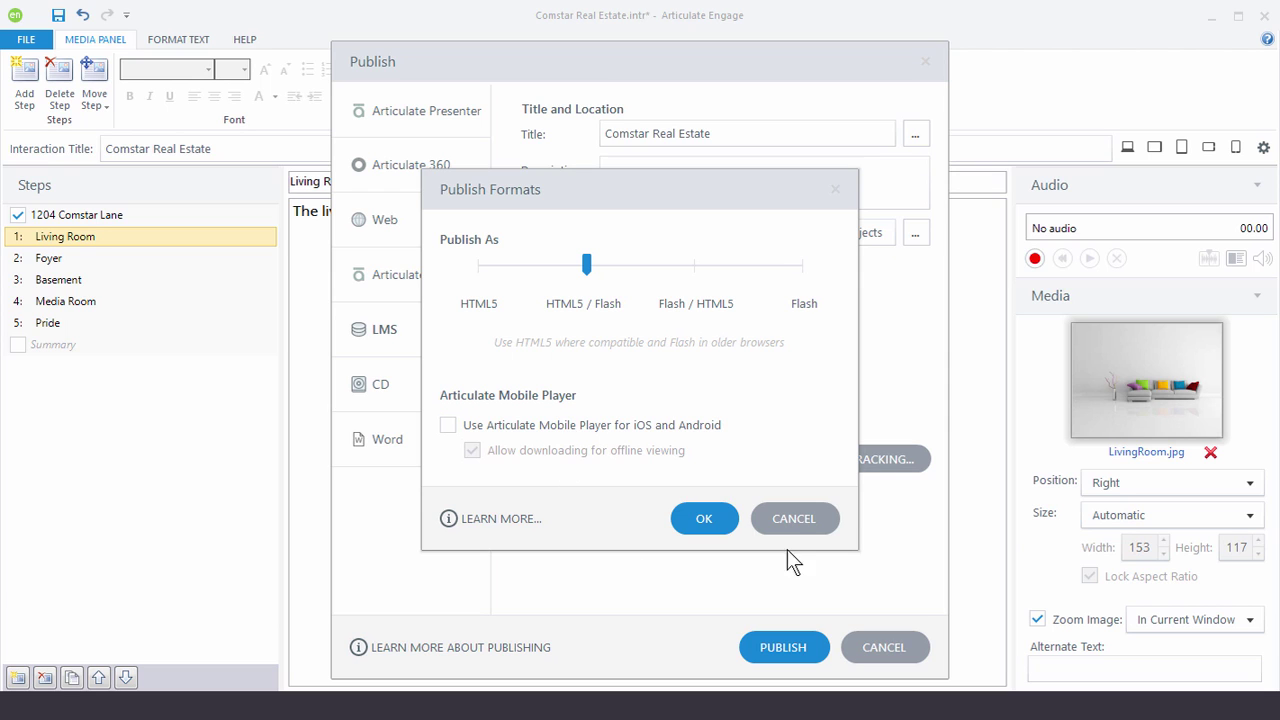
{"action": "left_click", "coordinate": [798, 522]}
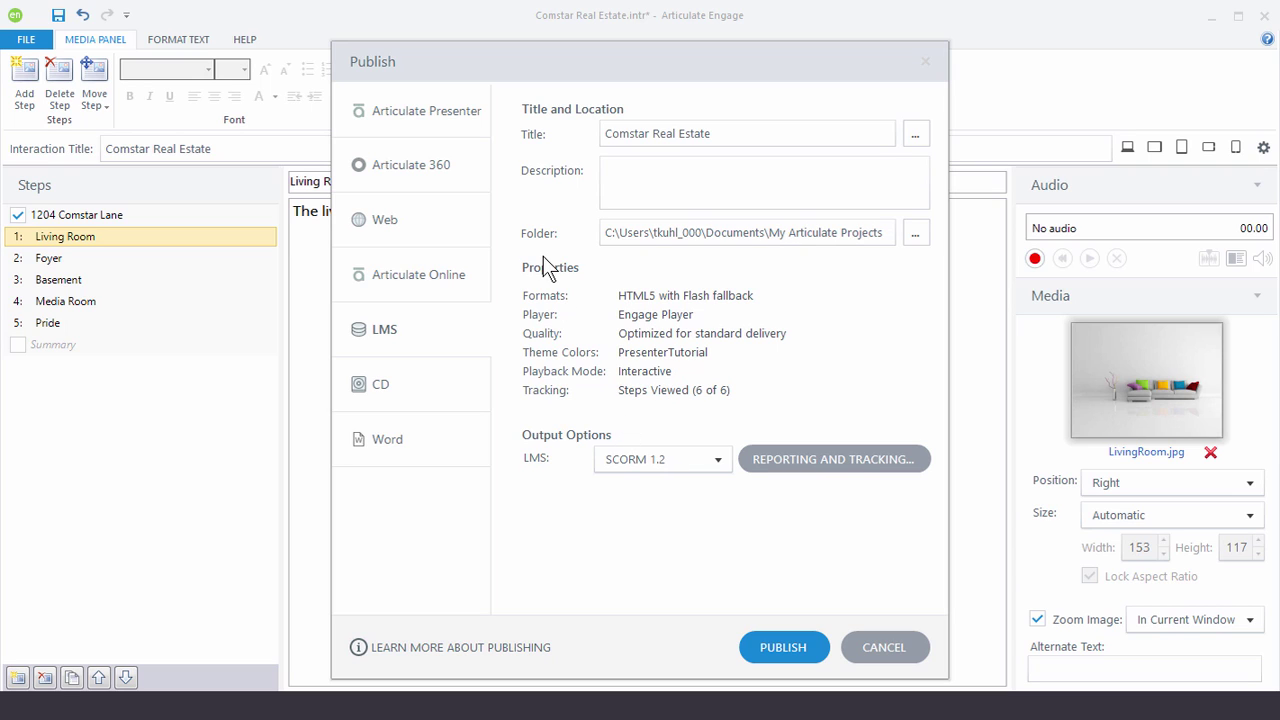
Choose SCORM 2004 as the LMS standard and accept the default Reporting and Tracking settings
{"action": "left_click", "coordinate": [720, 462]}
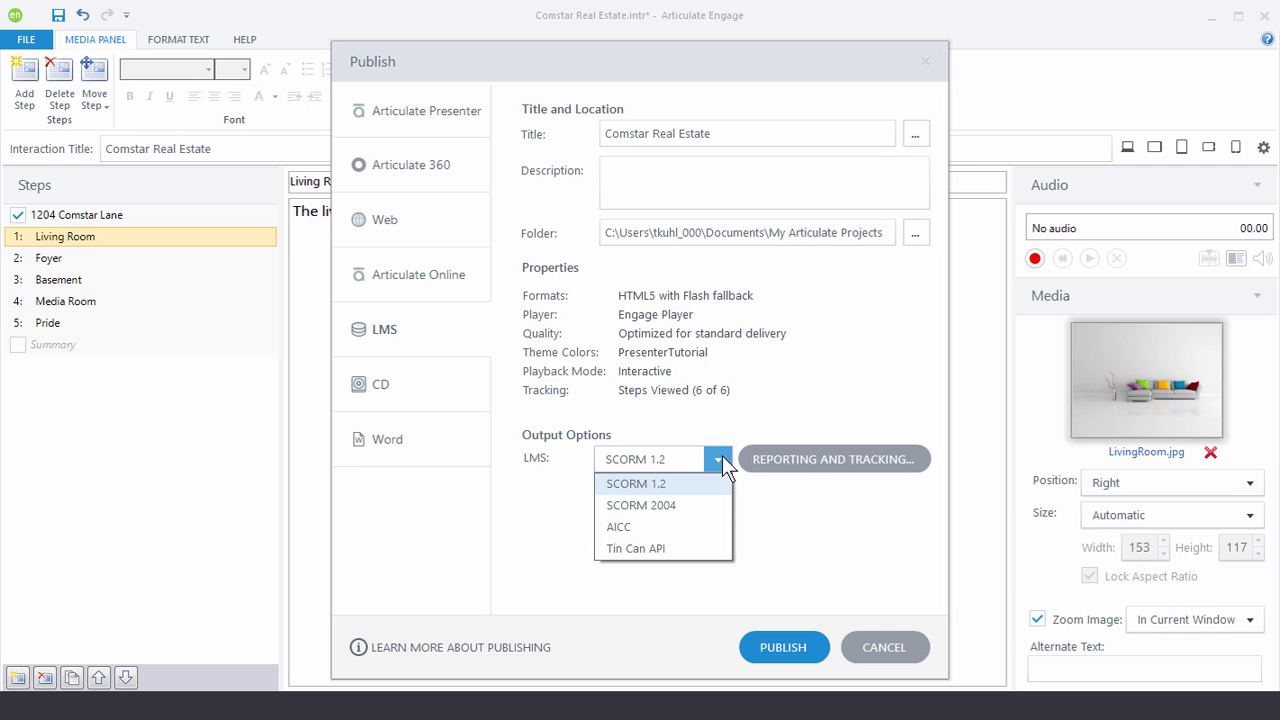
{"action": "left_click", "coordinate": [669, 504]}
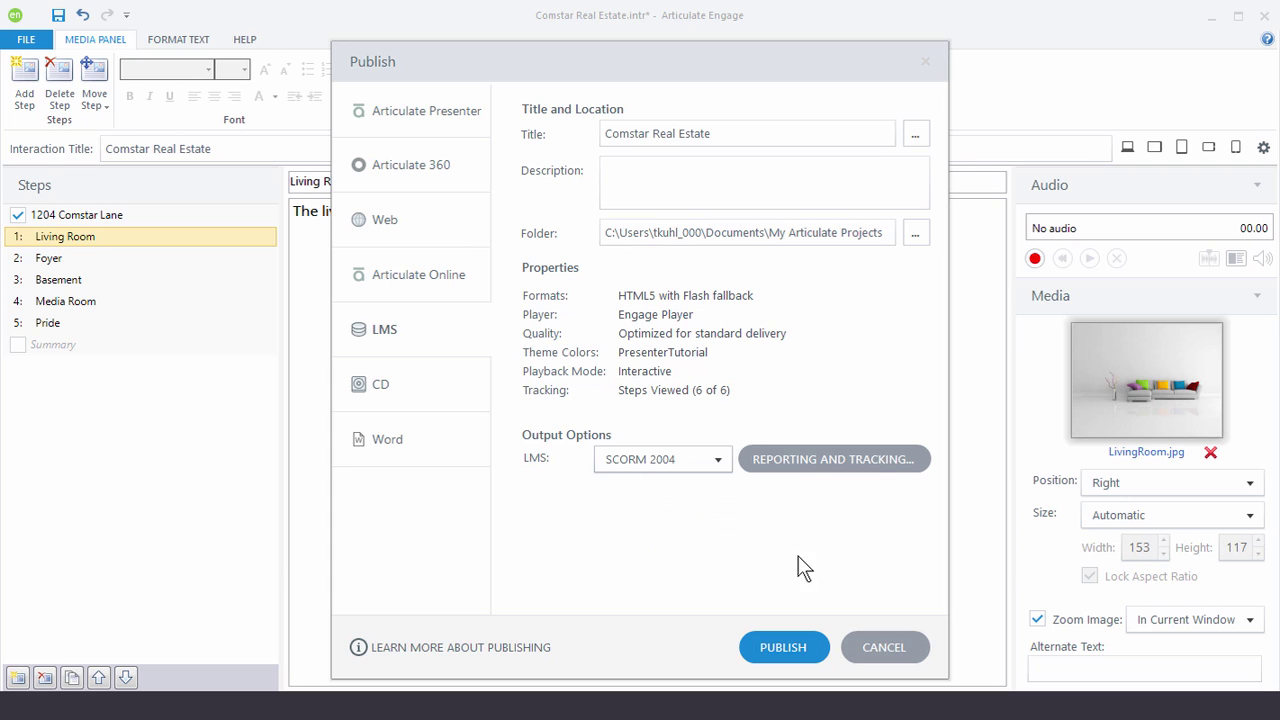
{"action": "left_click", "coordinate": [855, 462]}
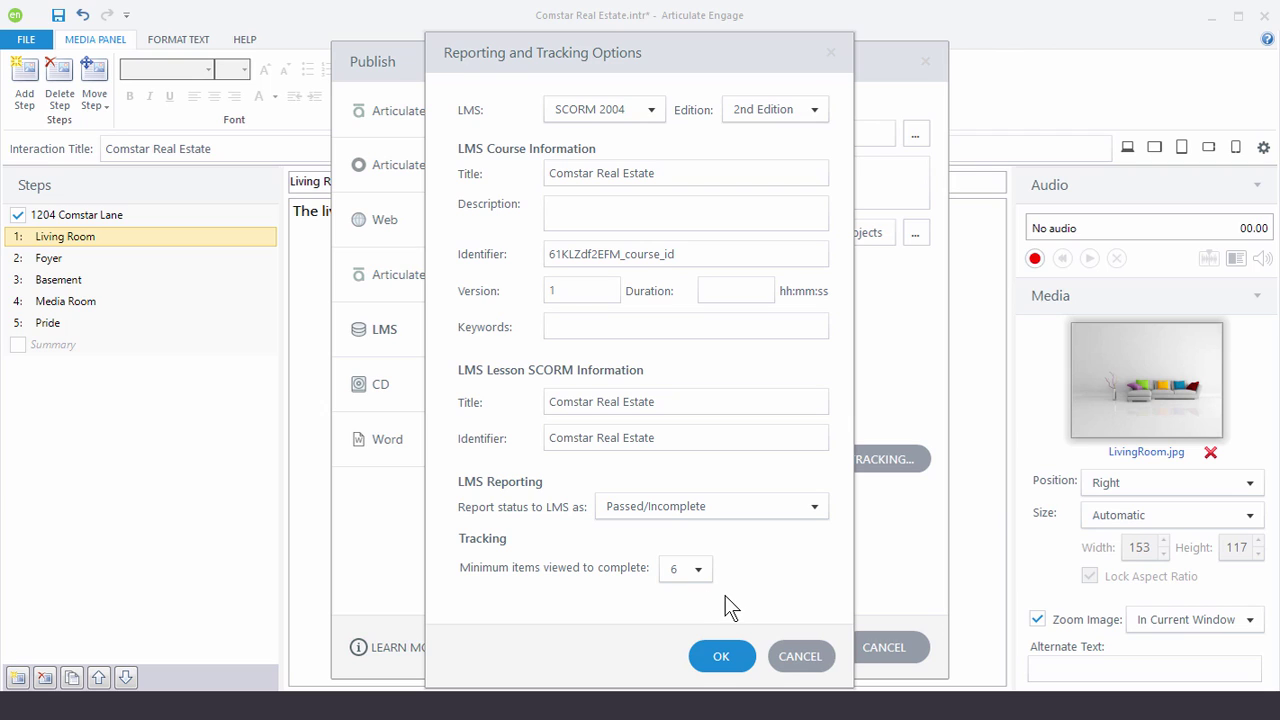
{"action": "left_click", "coordinate": [736, 653]}
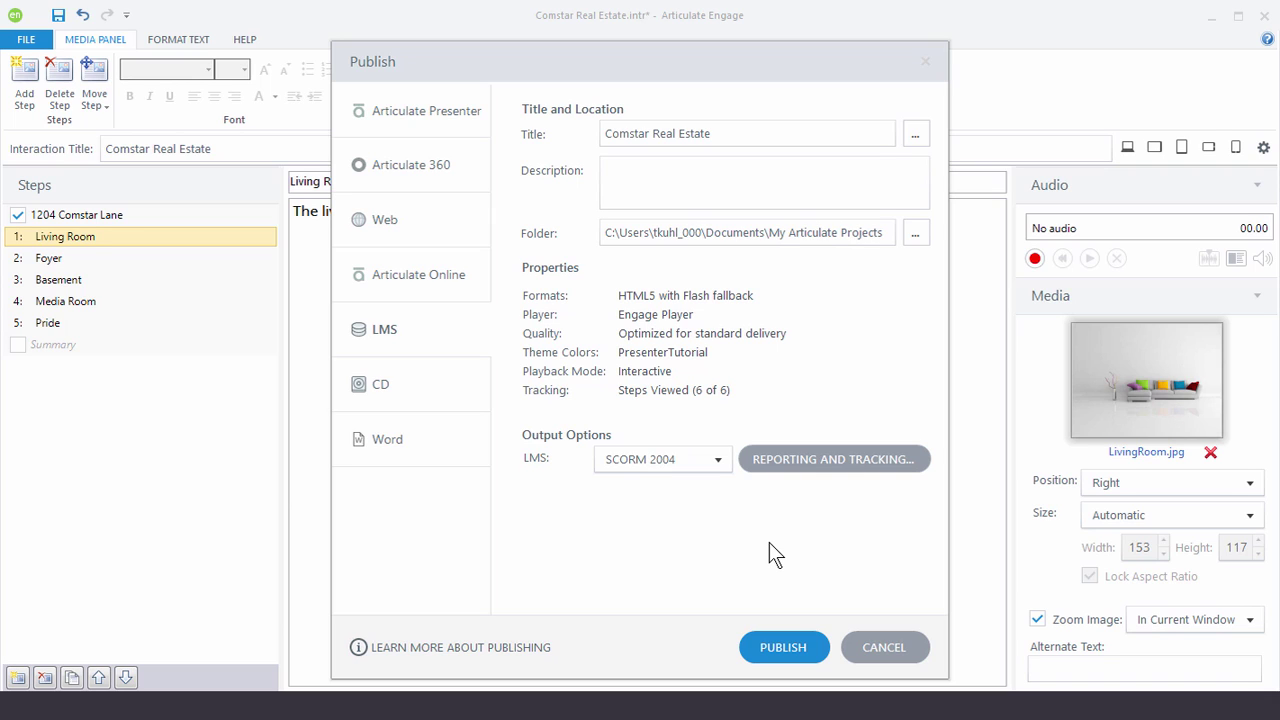
Step through the Presenter, Articulate 360 and Web publish targets, ending on Articulate Online with Account URL
{"action": "left_click", "coordinate": [416, 122]}
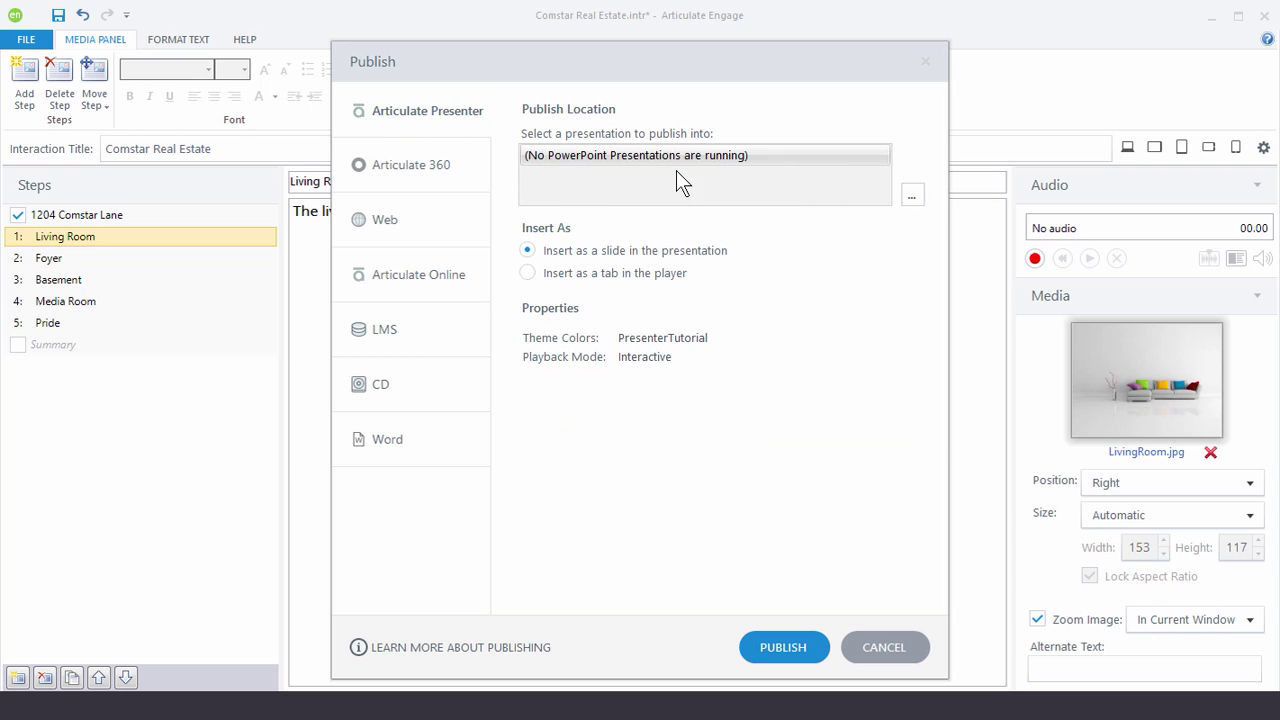
{"action": "left_click", "coordinate": [440, 178]}
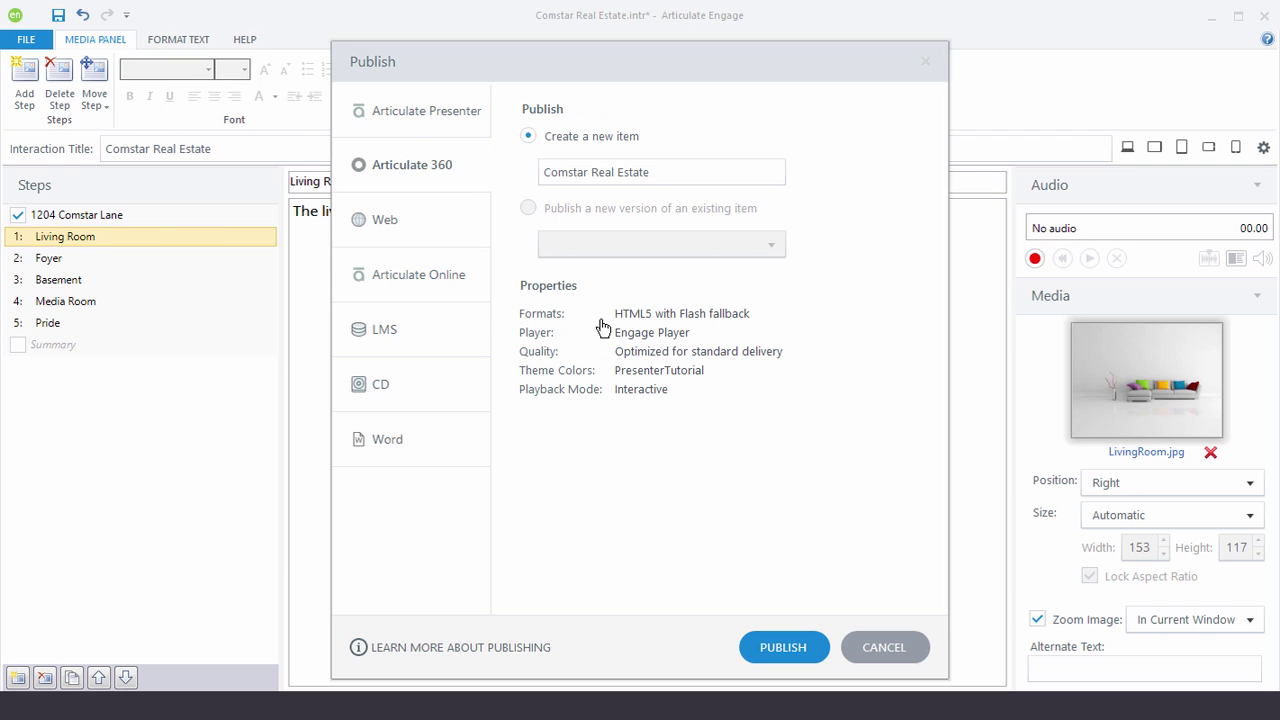
{"action": "left_click", "coordinate": [425, 238]}
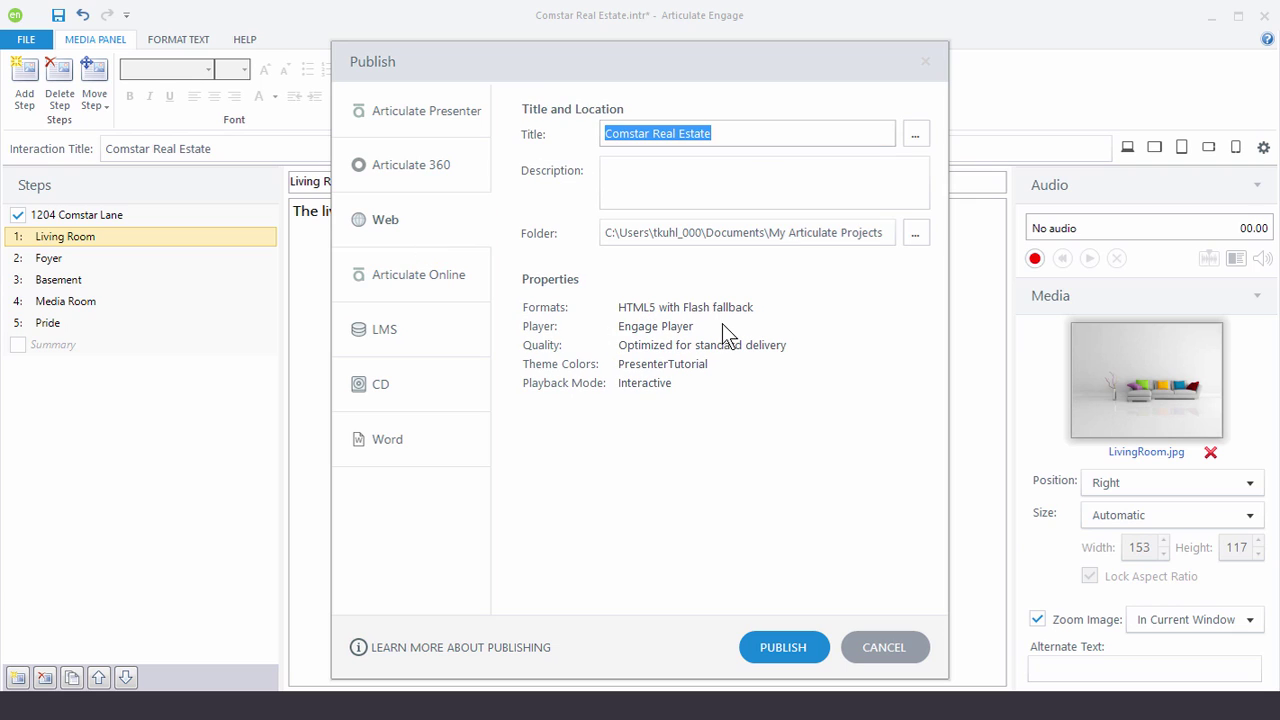
{"action": "left_click", "coordinate": [451, 277]}
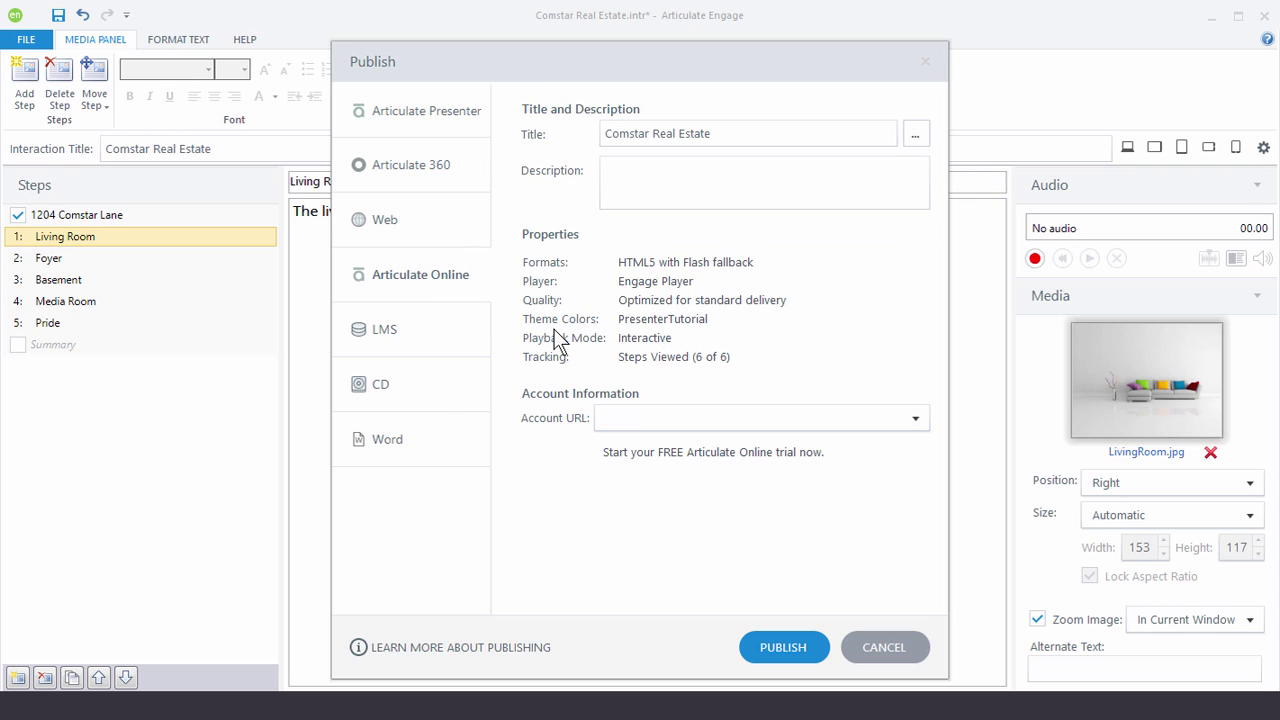